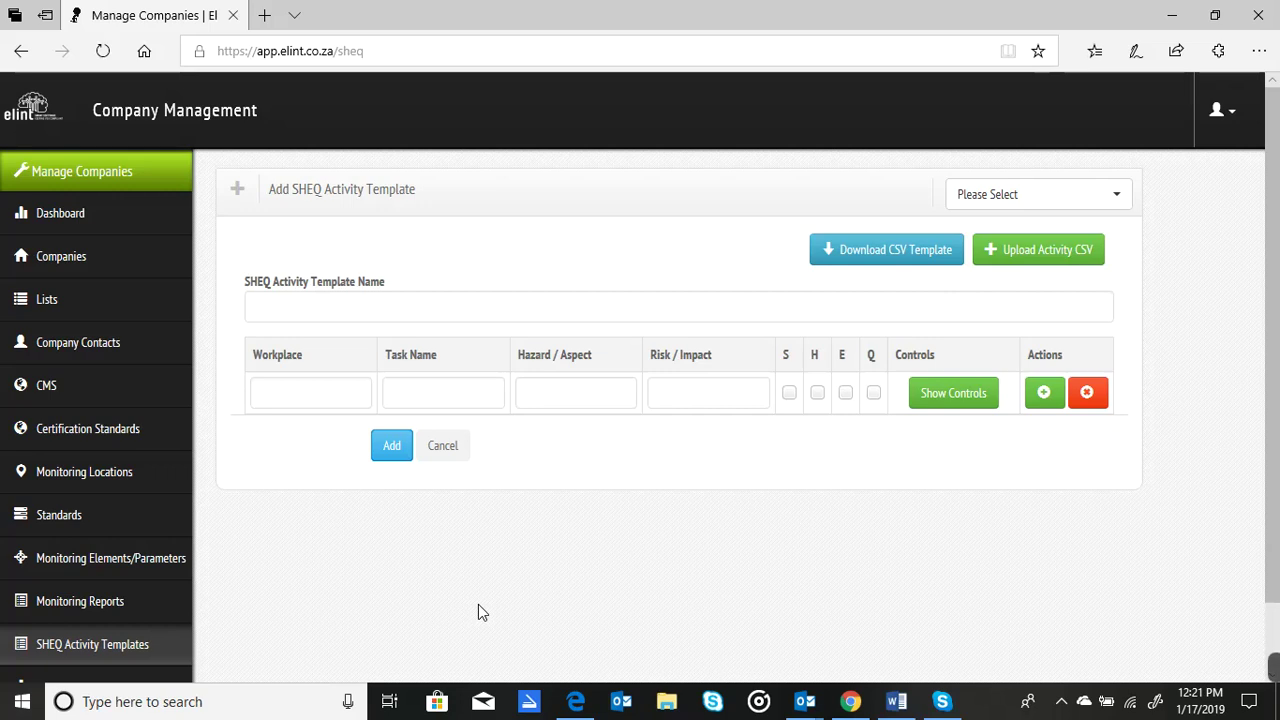
- Download the SHEQ activity CSV template and open SHEQ_template.csv in Excel
left_click(894, 252)
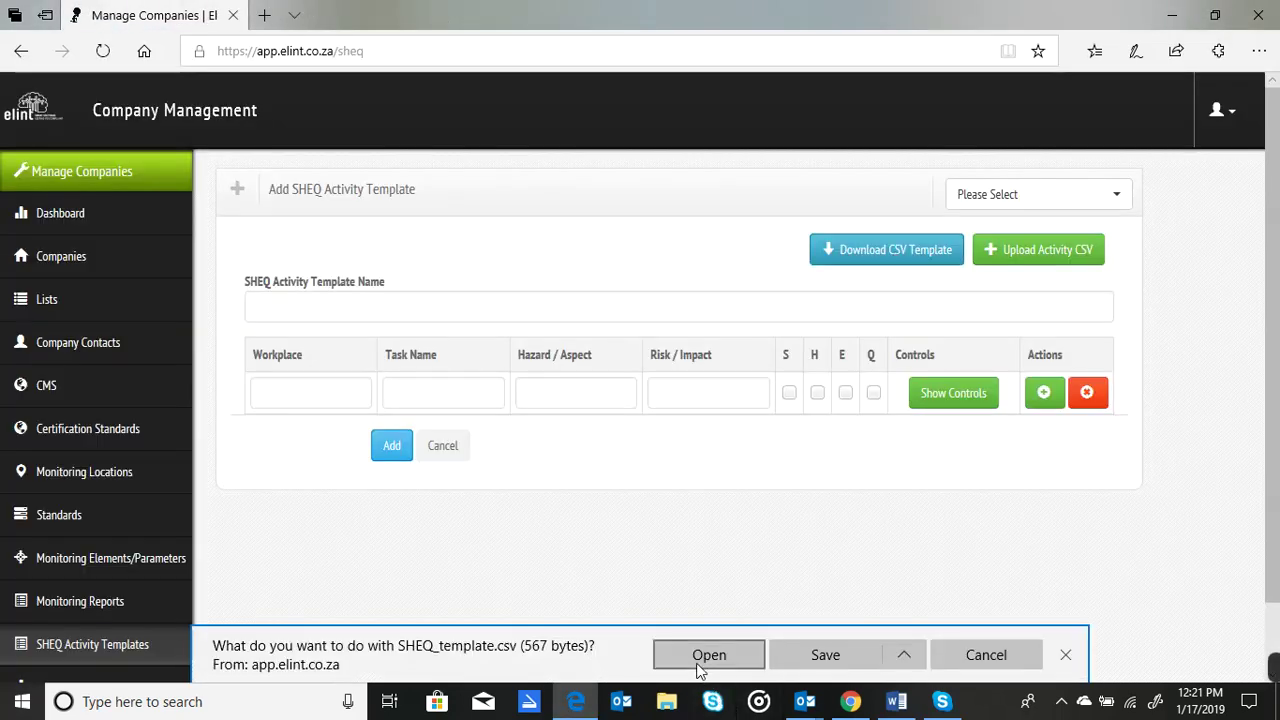
left_click(698, 666)
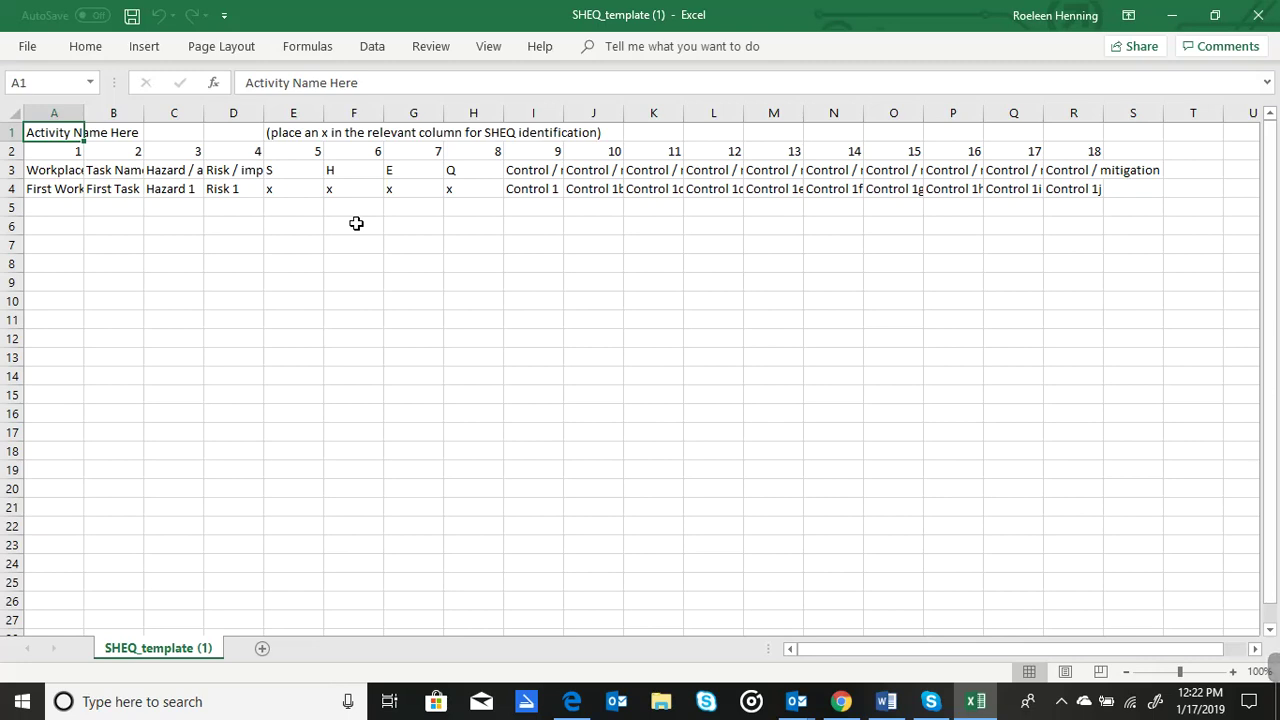
- Set the activity name in A1 to "Working at heights" and clear the x-marking instruction in E1
type("Workplace")
type("ki")
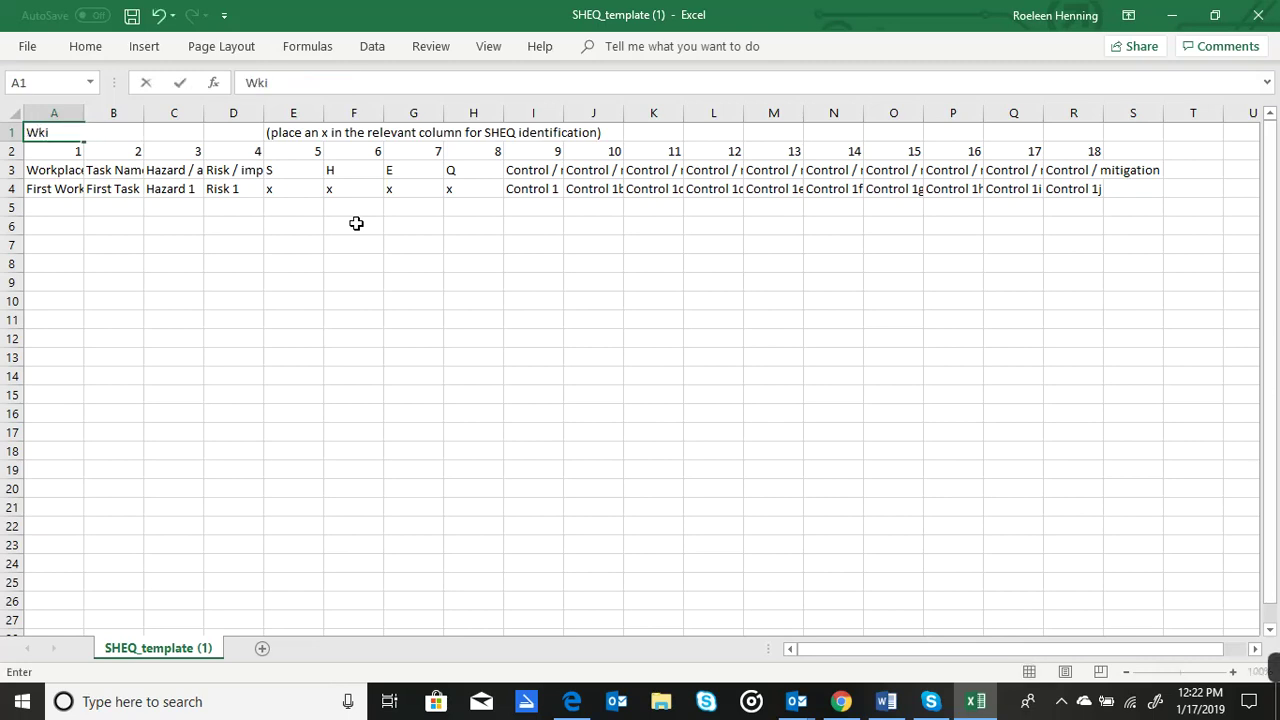
key("BackSpace")
key("BackSpace")
type("orking at heights")
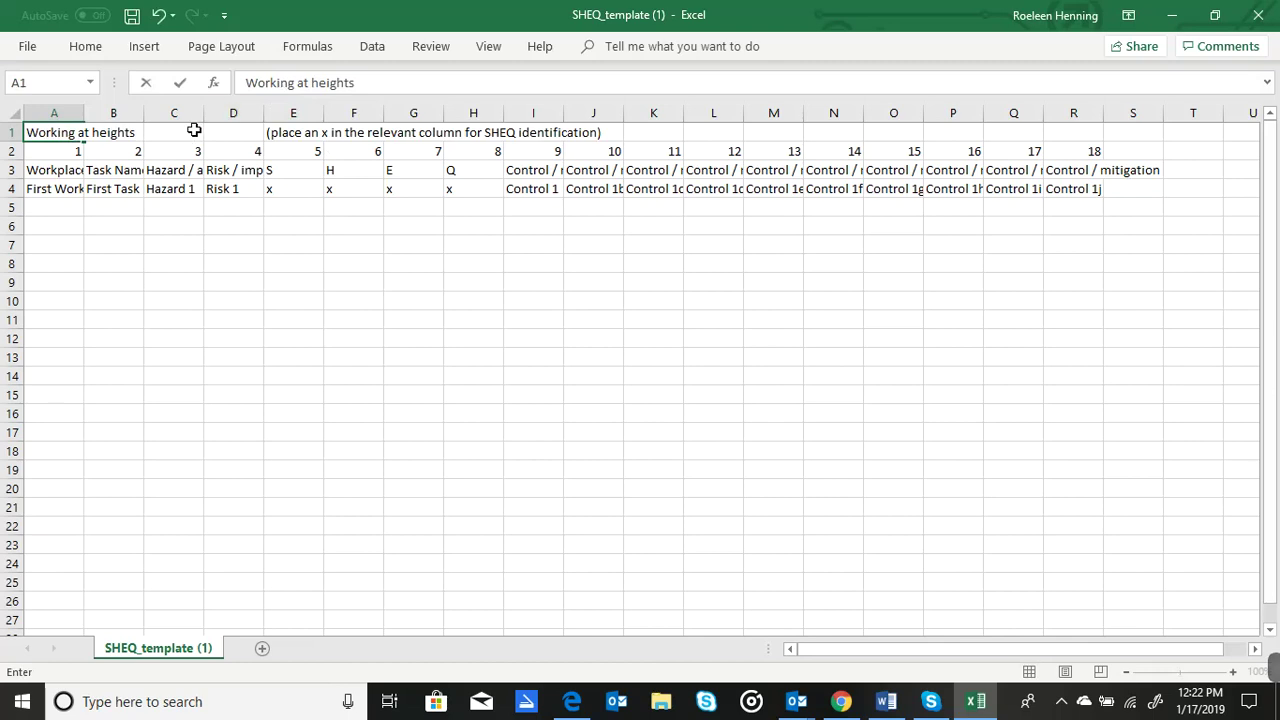
left_click(284, 135)
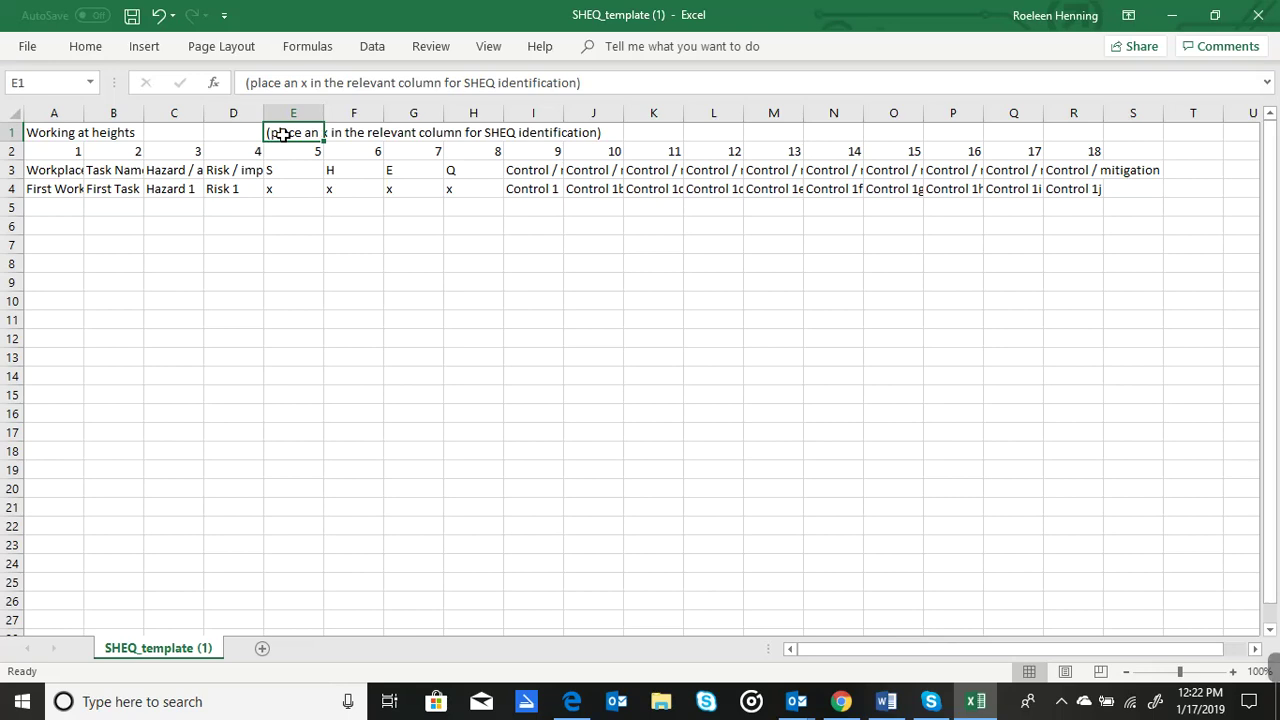
key("Delete")
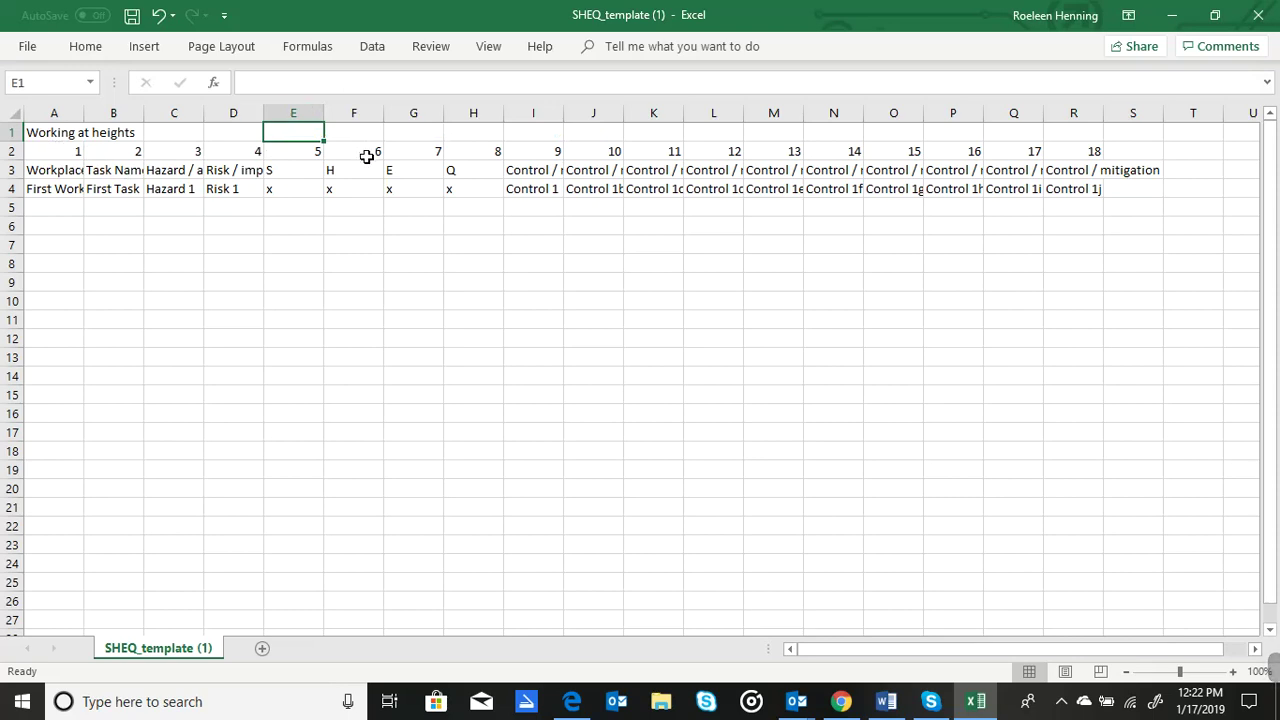
- Enter "Admin building" as the workplace in A4 and "Painting" as the task name in B4
left_click(68, 170)
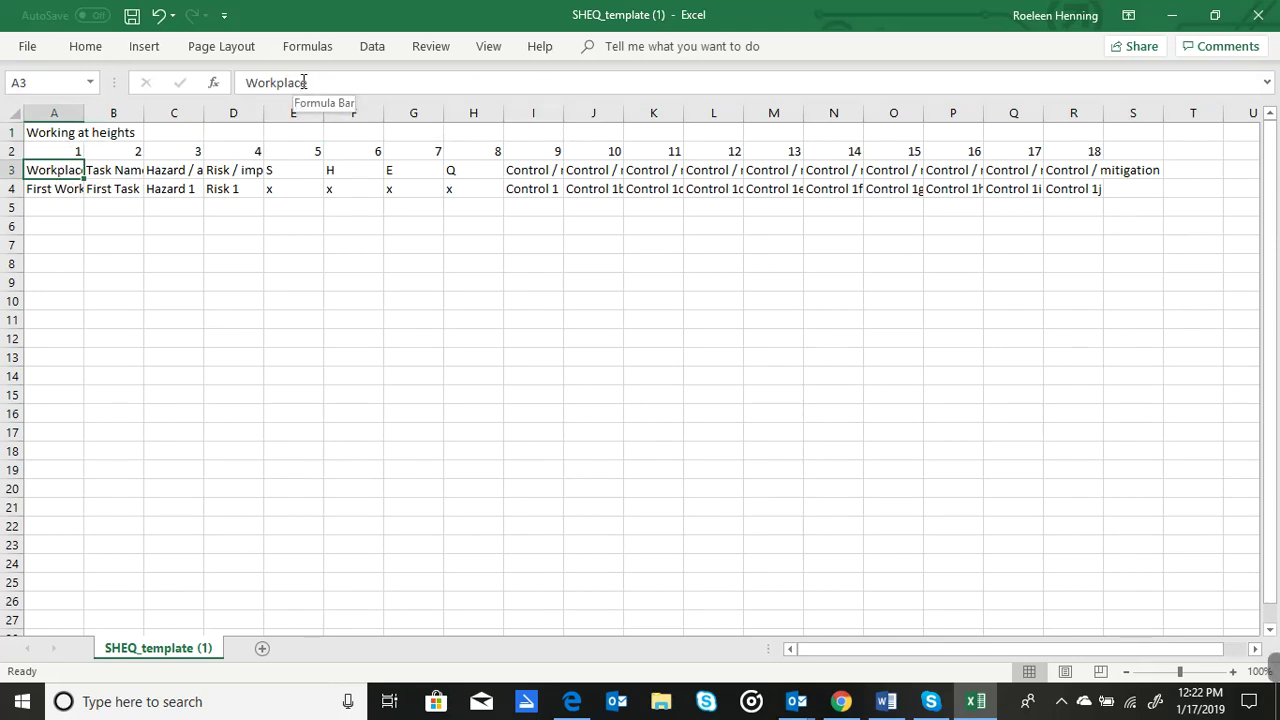
left_click(58, 197)
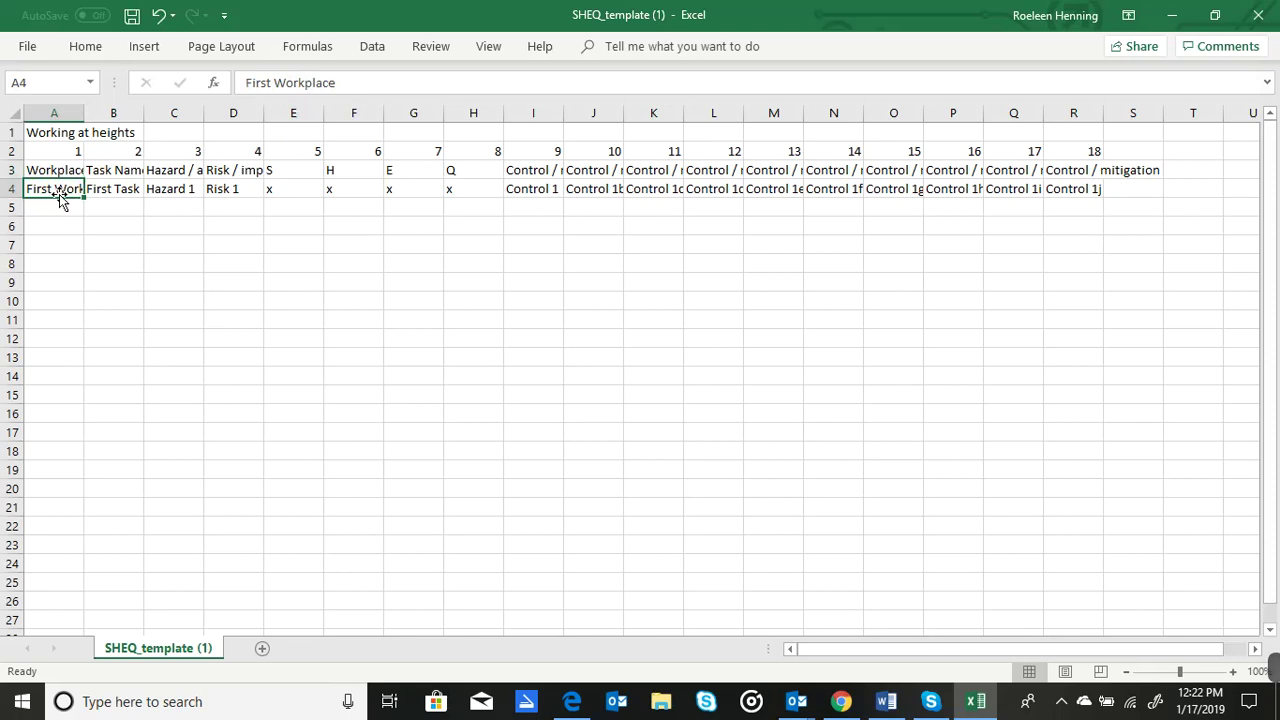
type("Admin")
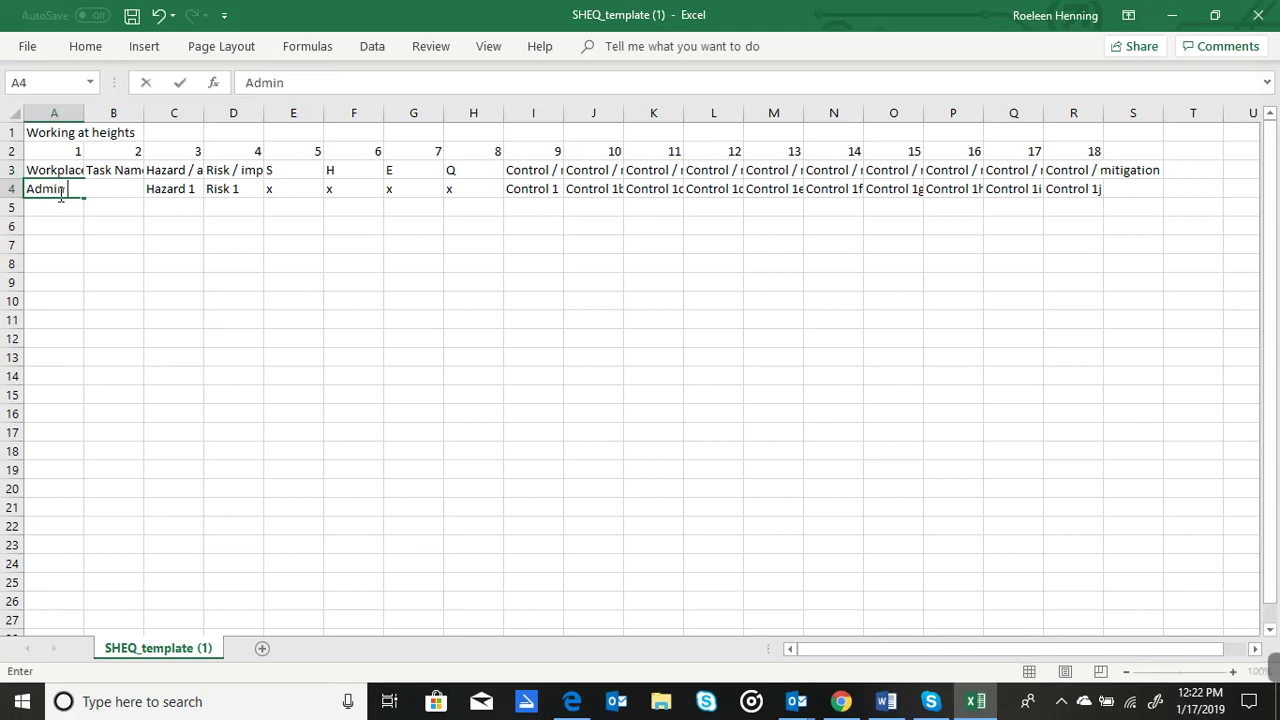
type(" building")
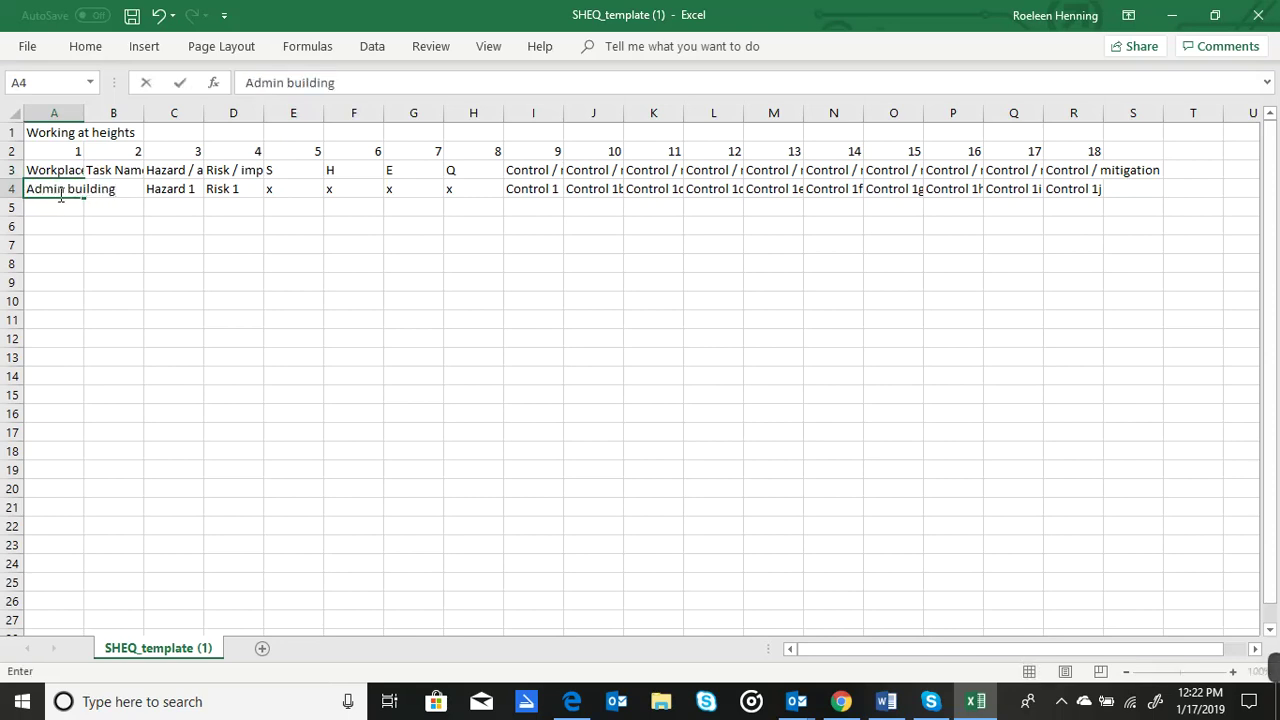
left_click(129, 231)
left_click(133, 187)
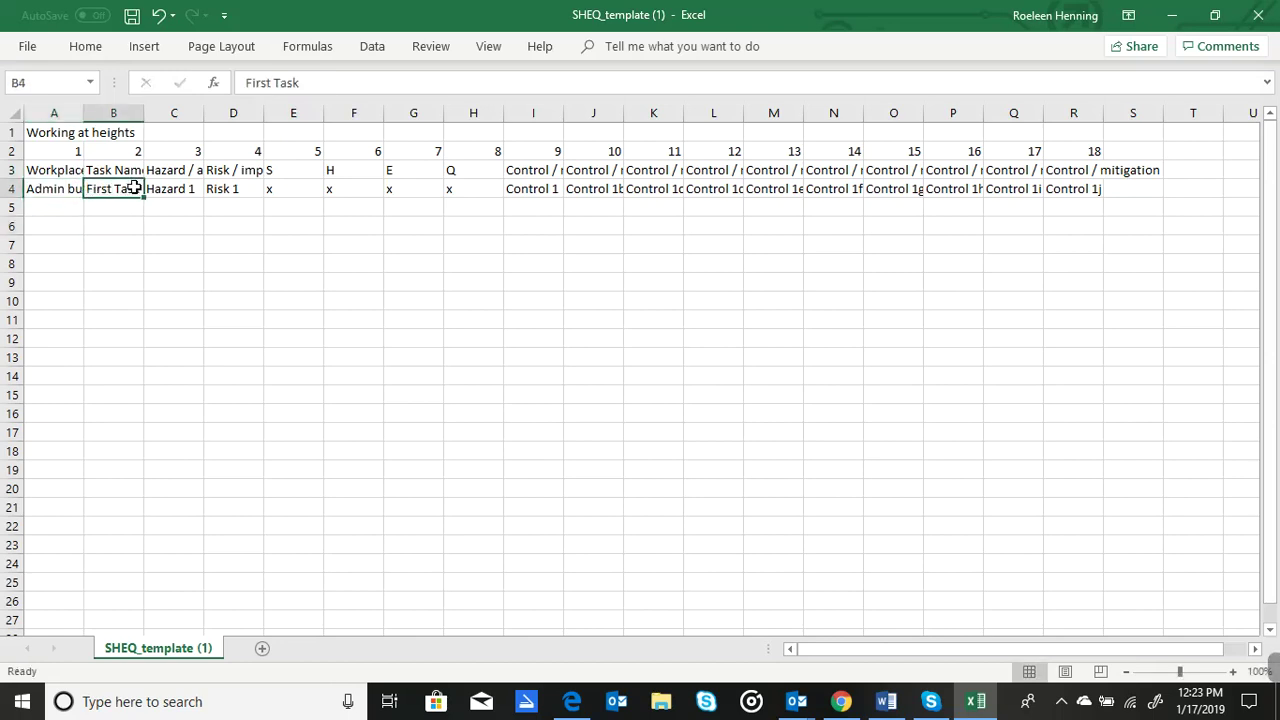
type("Painting")
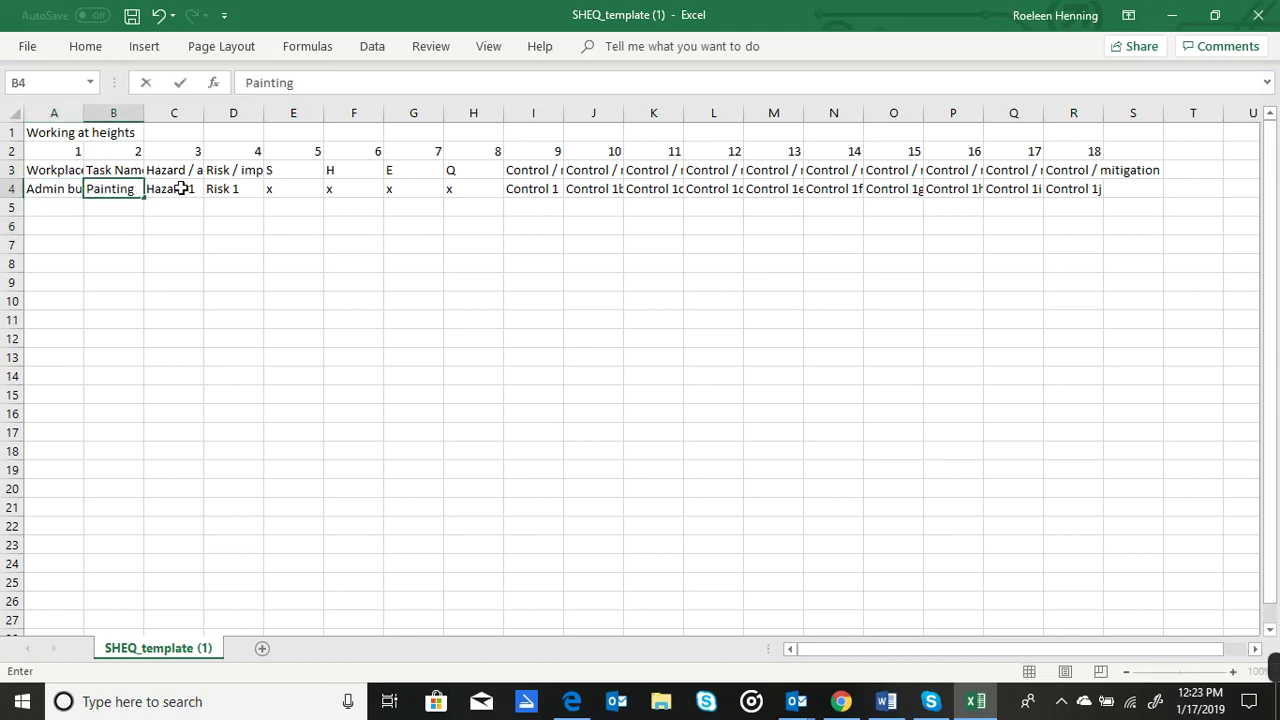
- Enter "Scaffolds" as the hazard in C4 and "Falling causing injuries" as the risk in D4
left_click(178, 188)
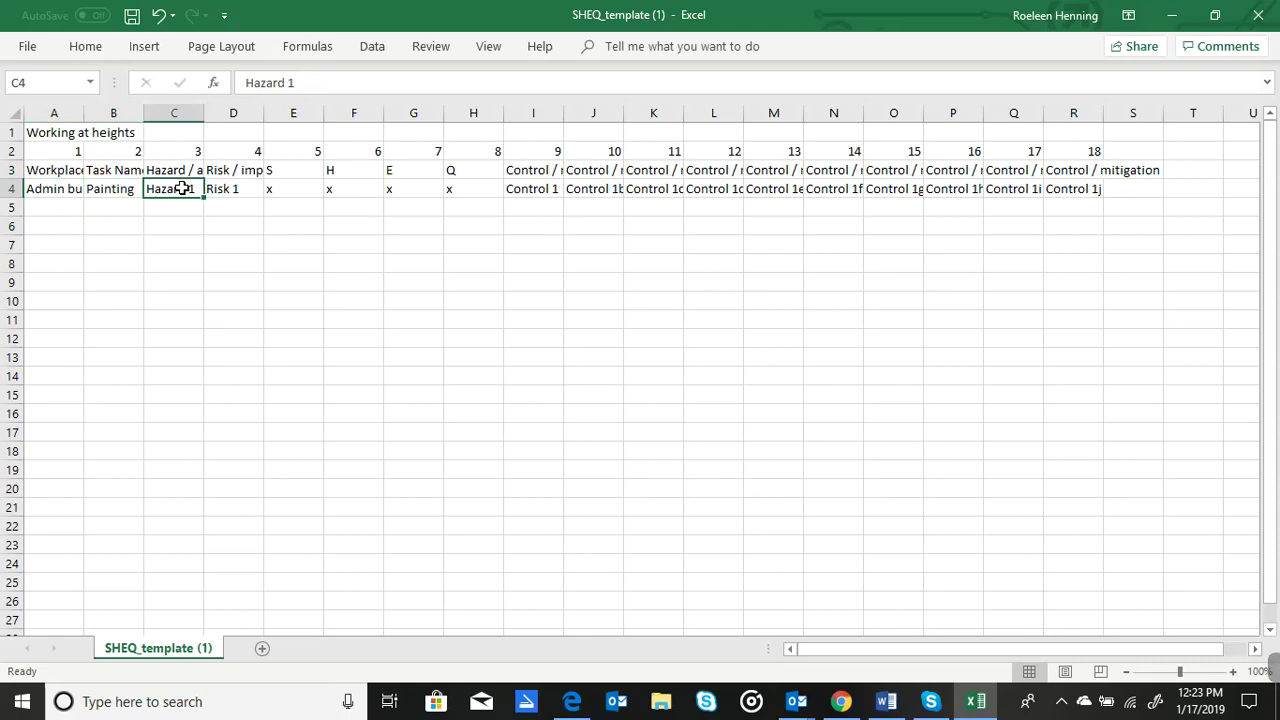
type("Scaffolds")
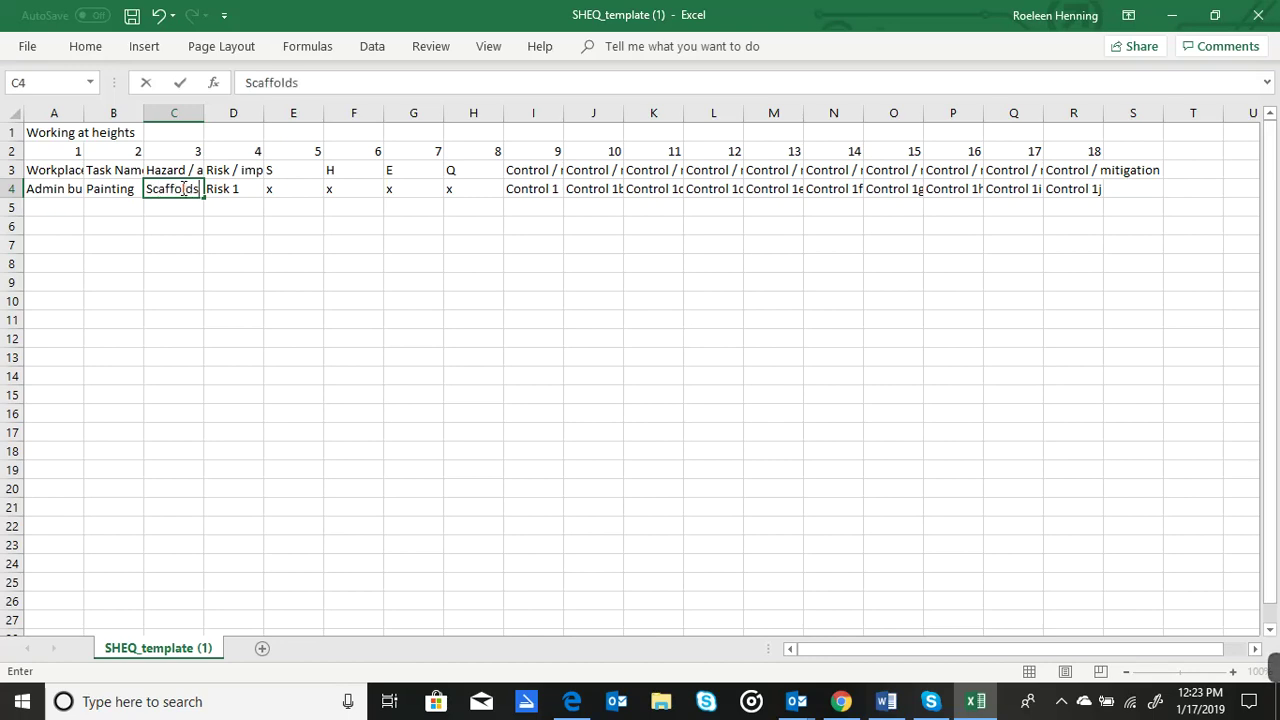
left_click(236, 190)
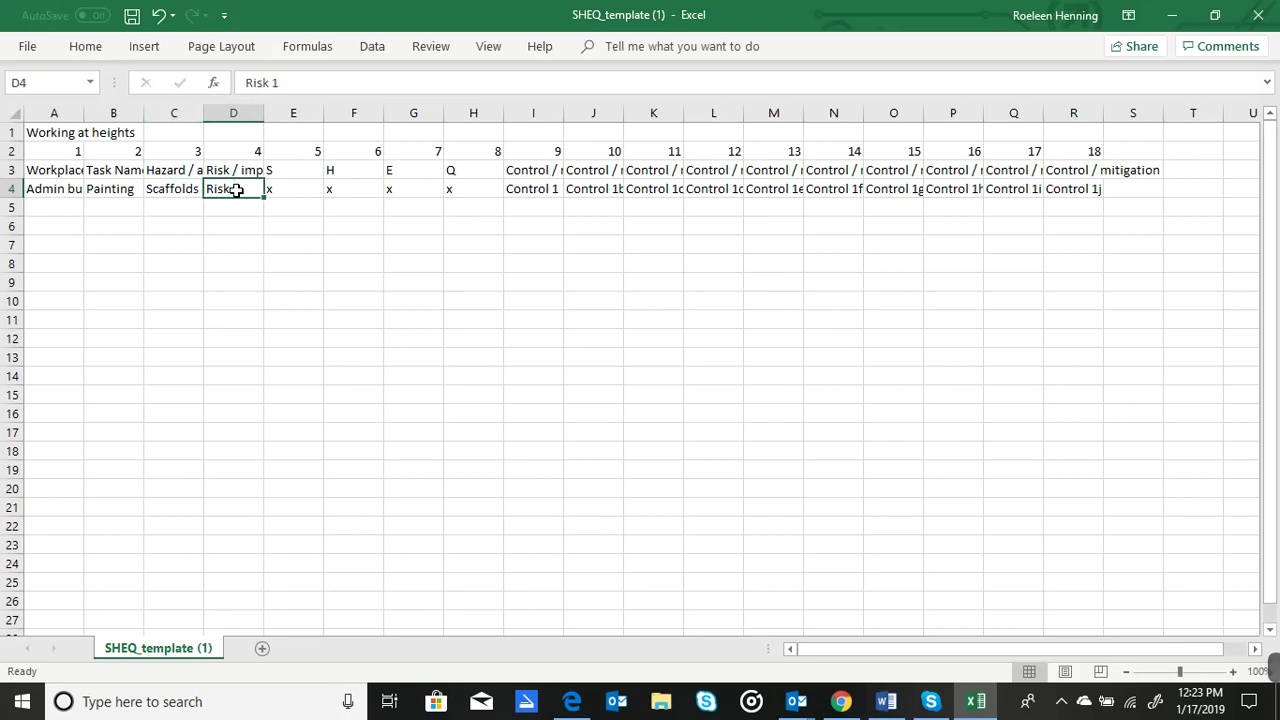
type("Fal")
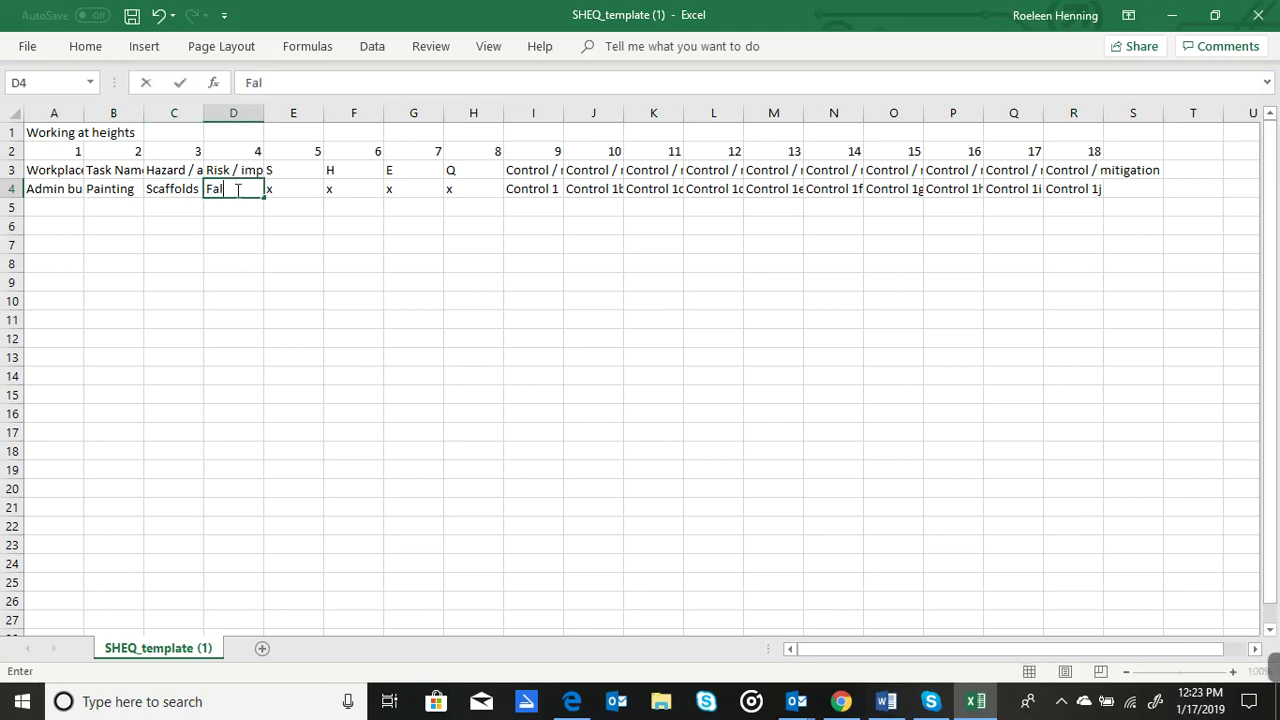
type("ling causing ")
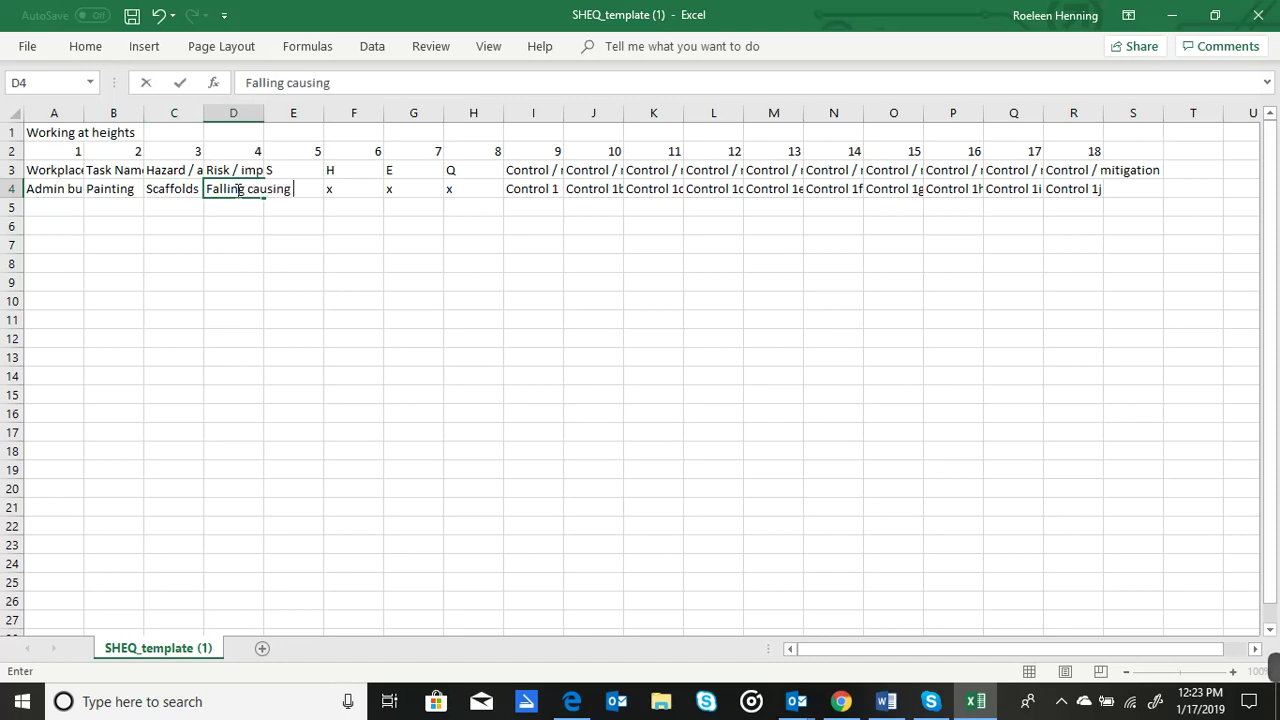
type("injuries")
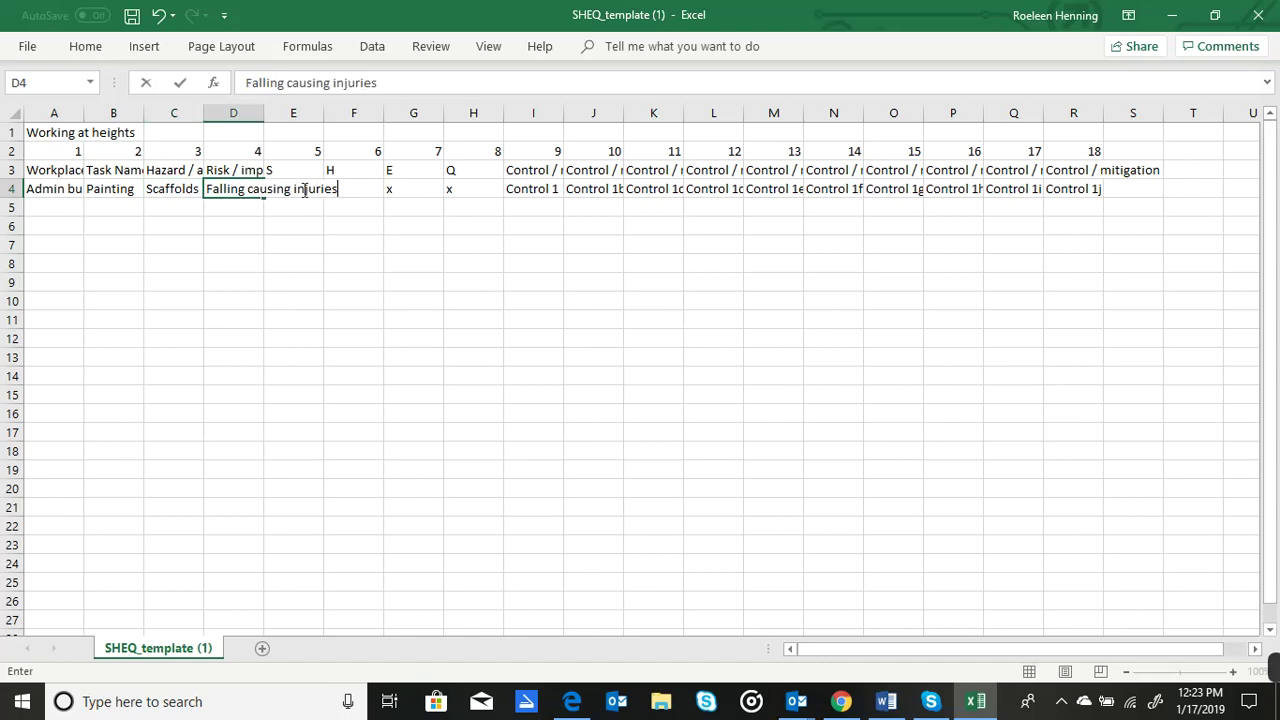
left_click(306, 225)
- Clear the x marks under H, E and Q in row 4, keeping only the S mark
left_click(303, 187)
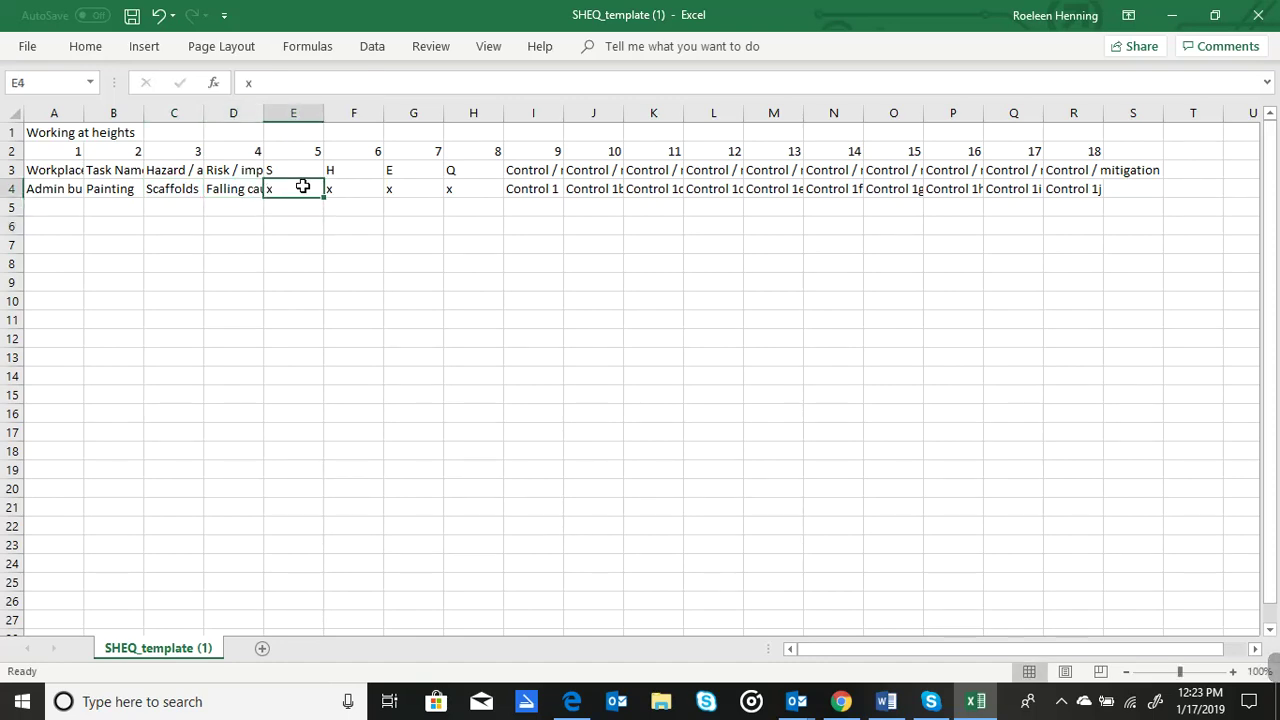
left_click(347, 189)
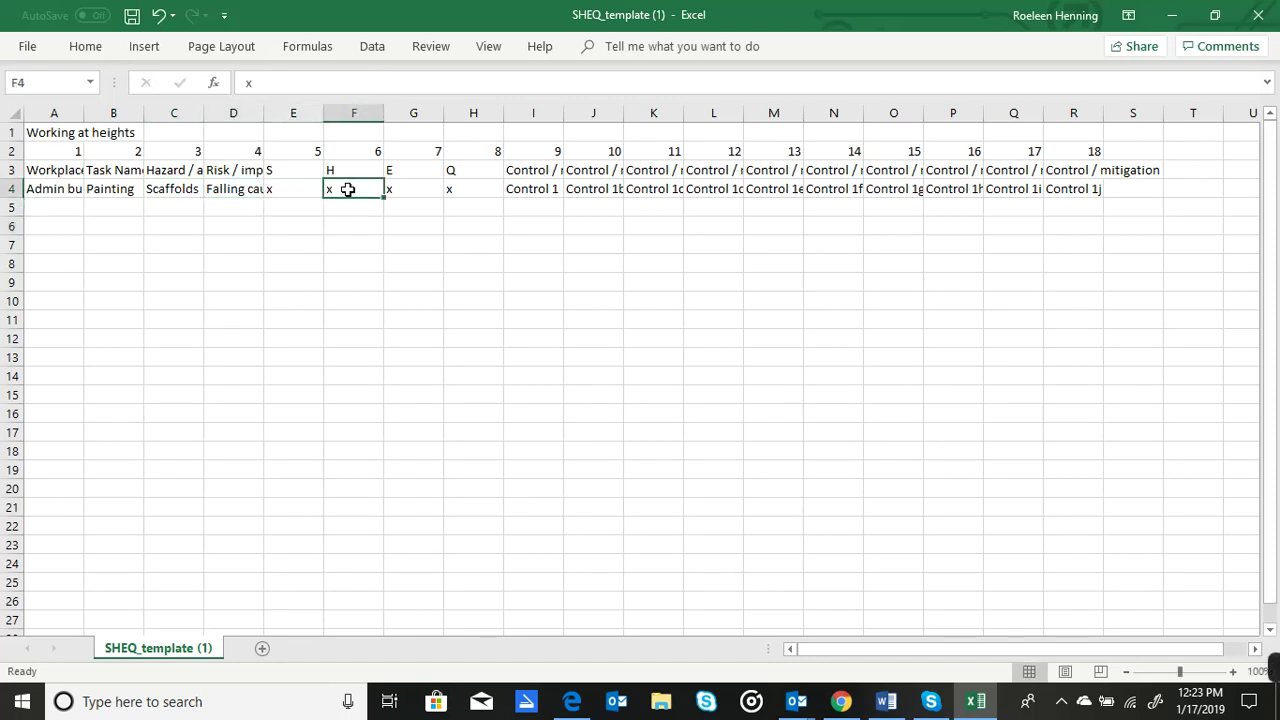
key("Delete")
key("Right")
key("Delete")
key("Right")
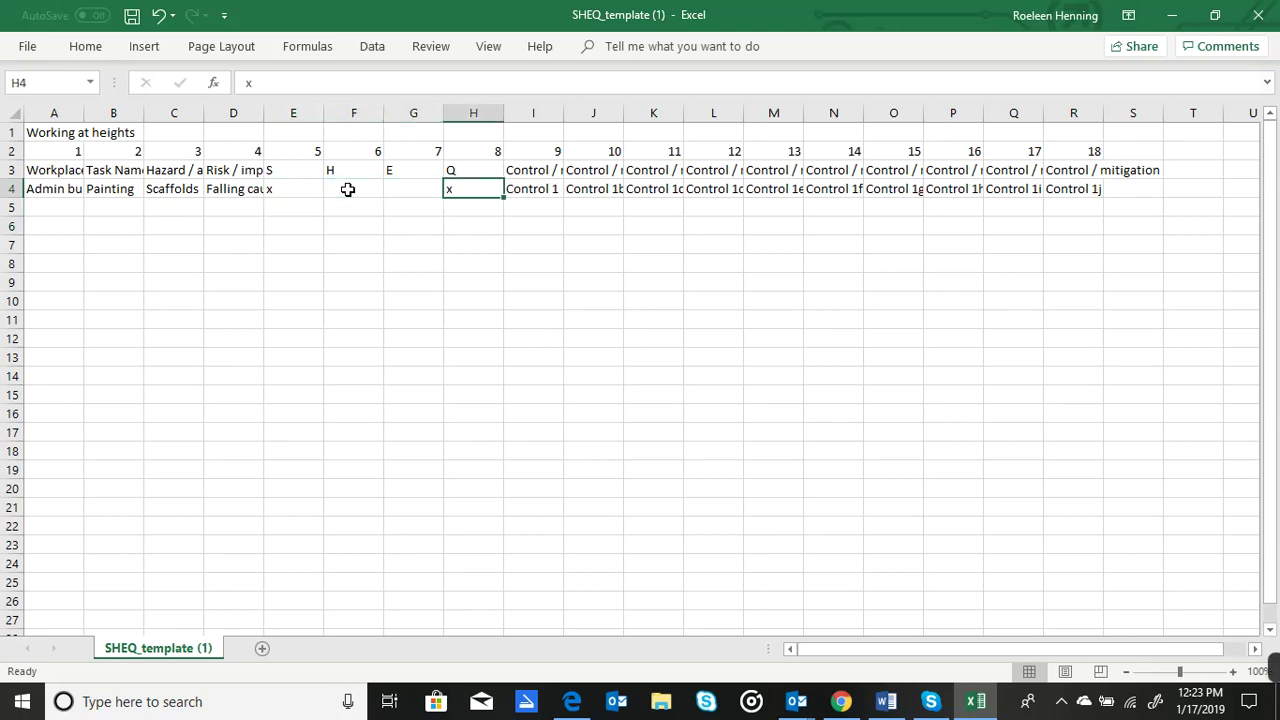
key("Right")
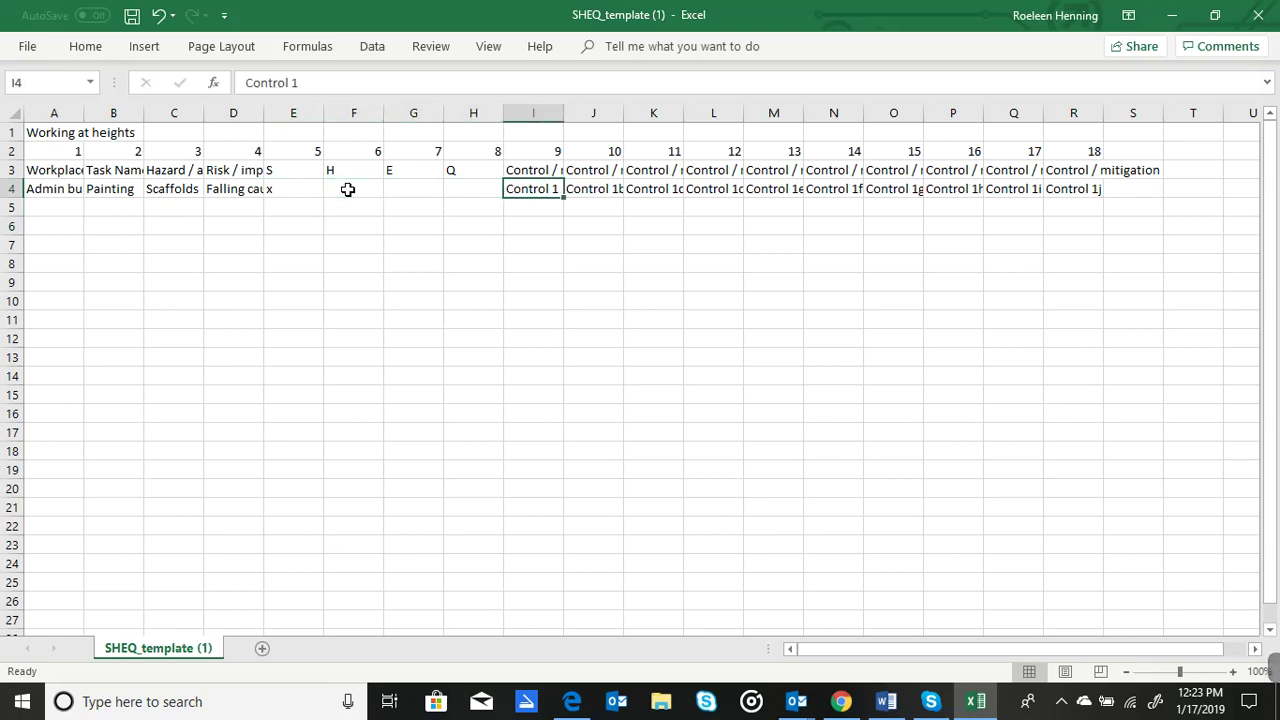
- Clear the ten placeholder control entries in cells I4 to R4
key("Delete")
key("Right")
key("Delete")
key("Right")
key("Delete")
key("Right")
key("Delete")
key("Right")
key("Delete")
key("Right")
key("Delete")
key("Right")
key("Delete")
key("Right")
key("Delete")
key("Right")
key("Delete")
key("Right")
key("Delete")
- Enter "PTW" as the first control / mitigation in I4
key("Left")
key("Left")
key("Left")
key("Left")
key("Left")
key("Left")
key("Left")
key("Left")
key("Left")
key("Left")
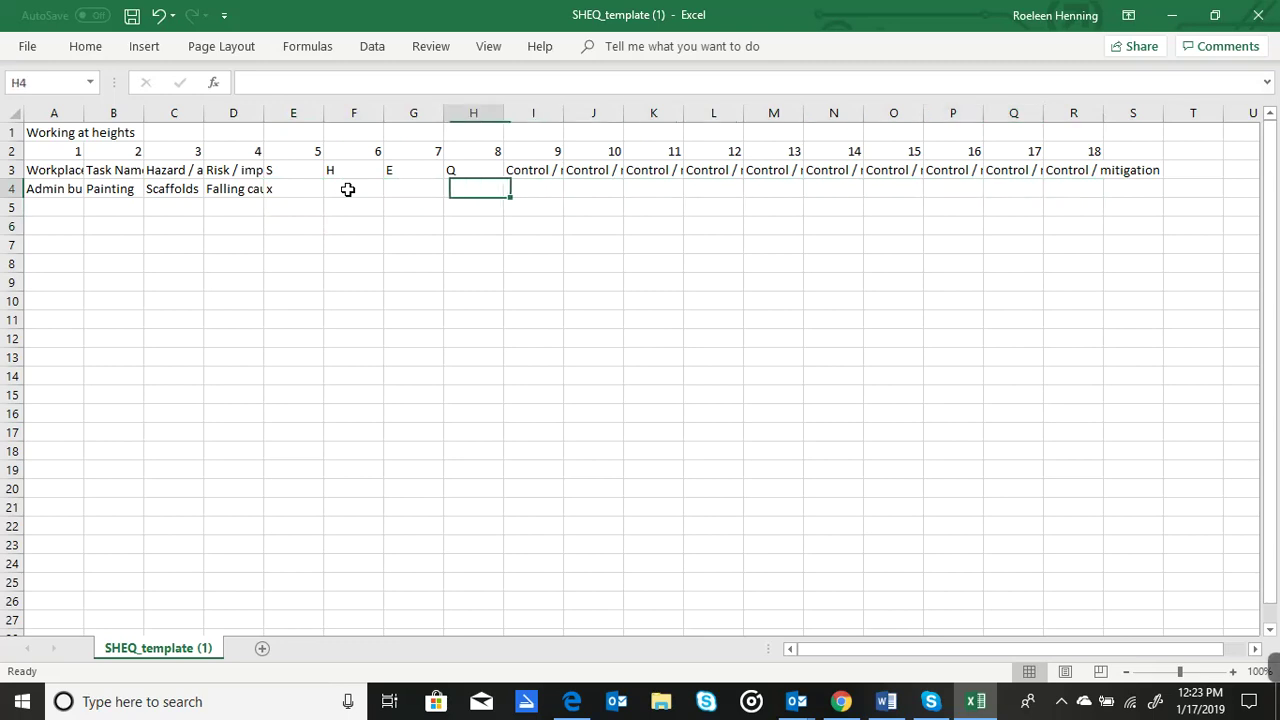
key("Right")
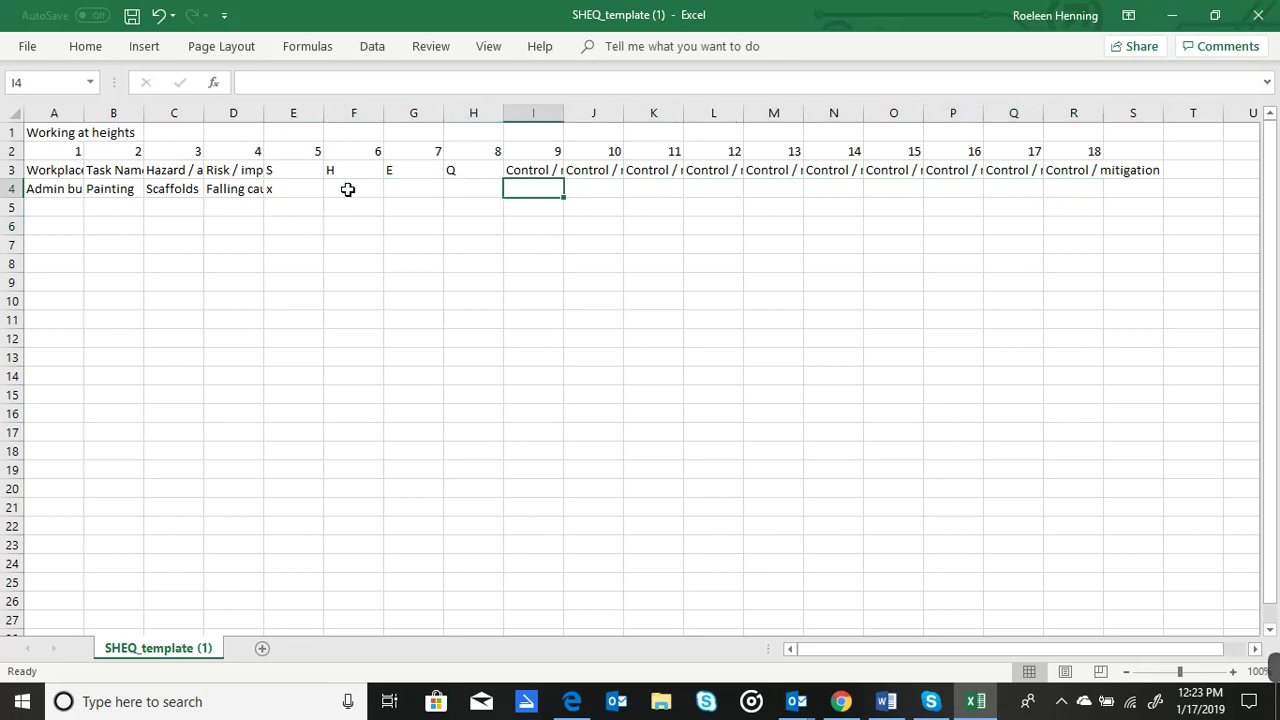
type("PTW")
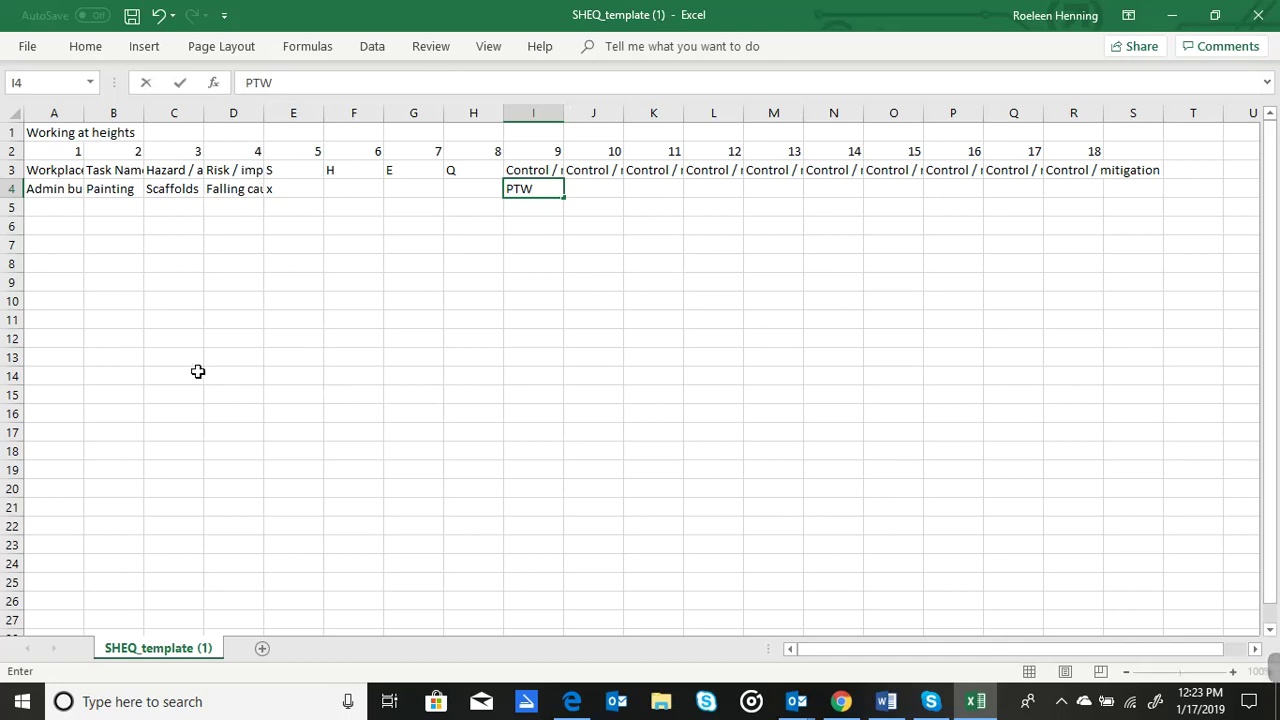
- Extend the task name in B4 to "Painting (Normal)"
left_click(131, 188)
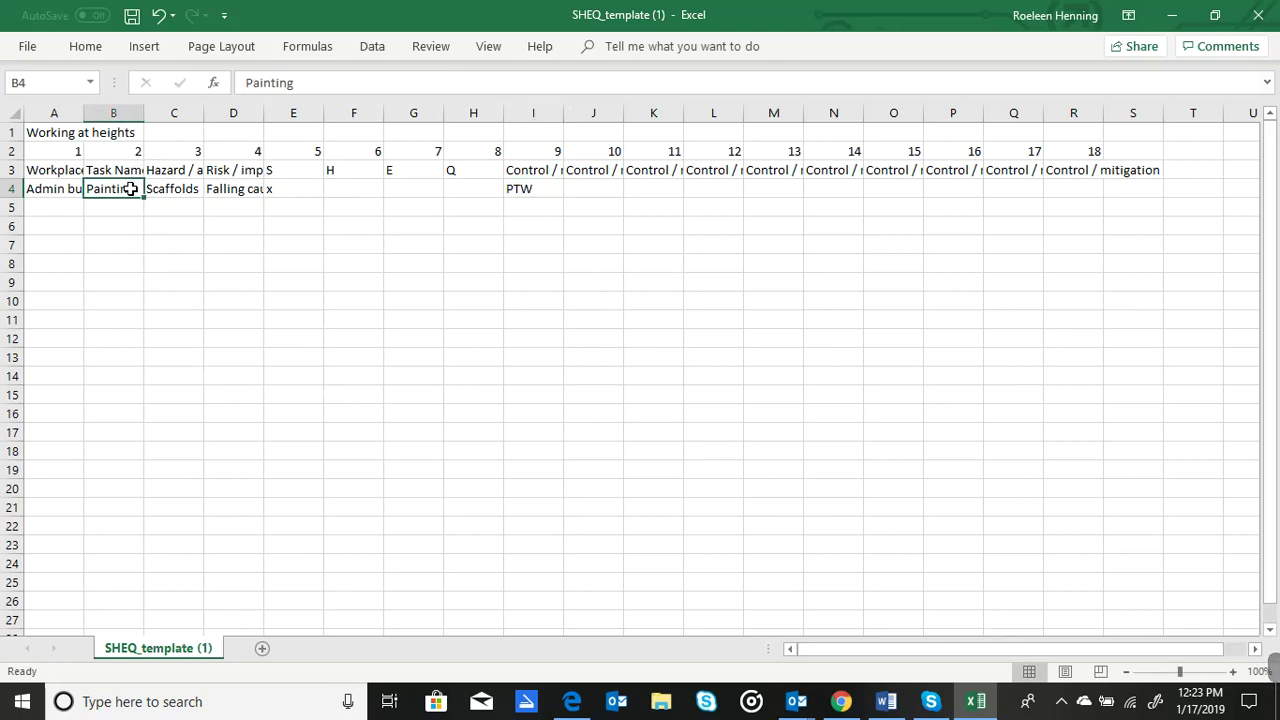
left_click(123, 170)
left_click(123, 186)
left_click(329, 80)
type("(Normal)")
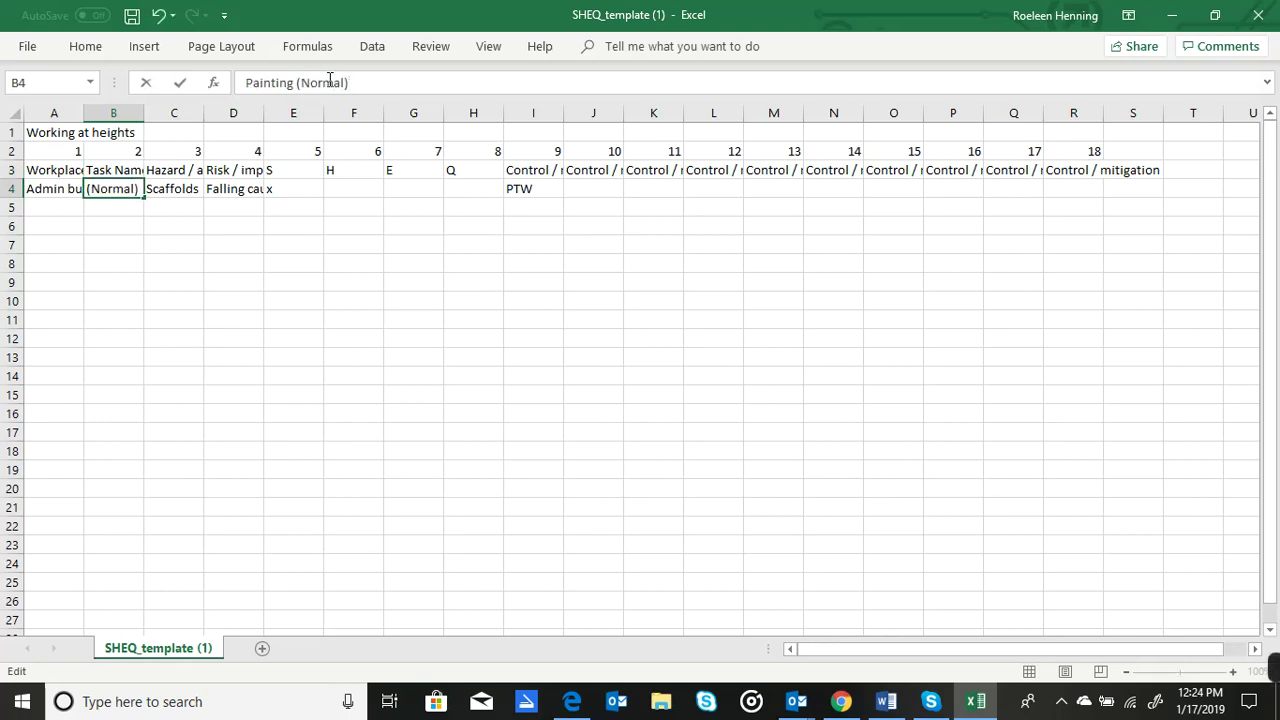
left_click(131, 210)
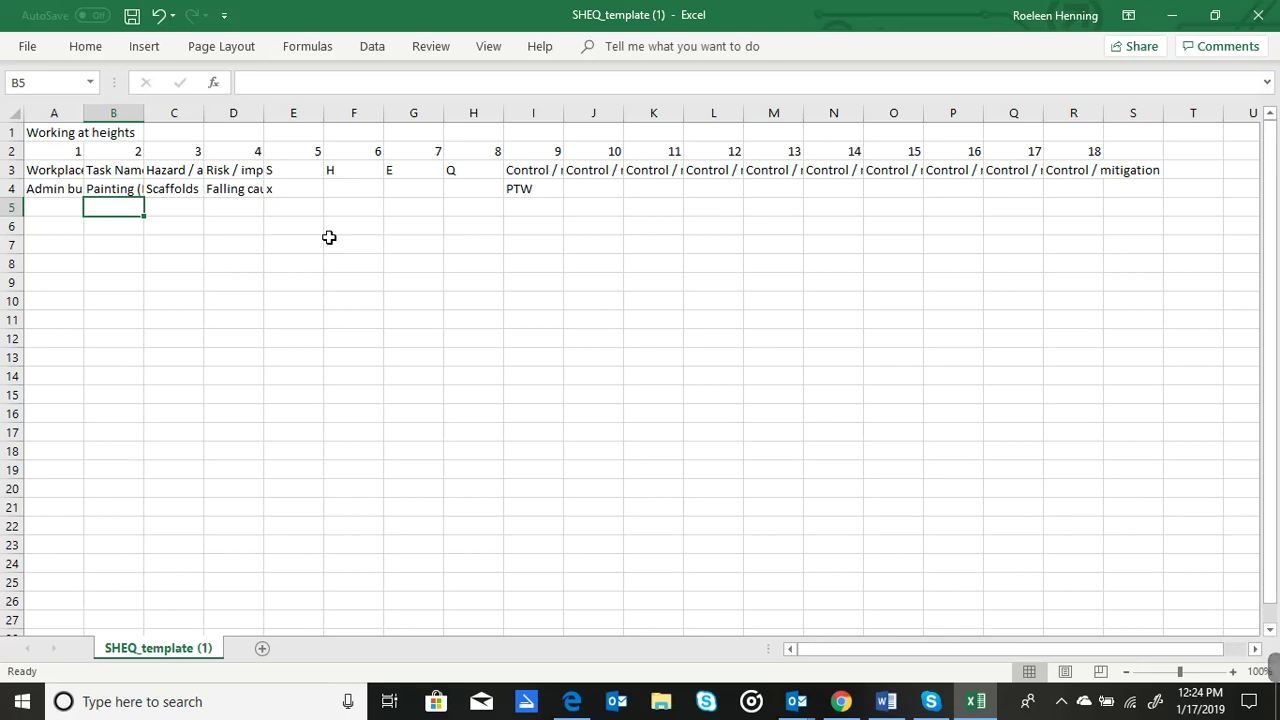
- Save a comma-delimited CSV copy named "SHEQ_template (1)-Test Working @ Heights" in the Elint folder under Documents
left_click(28, 50)
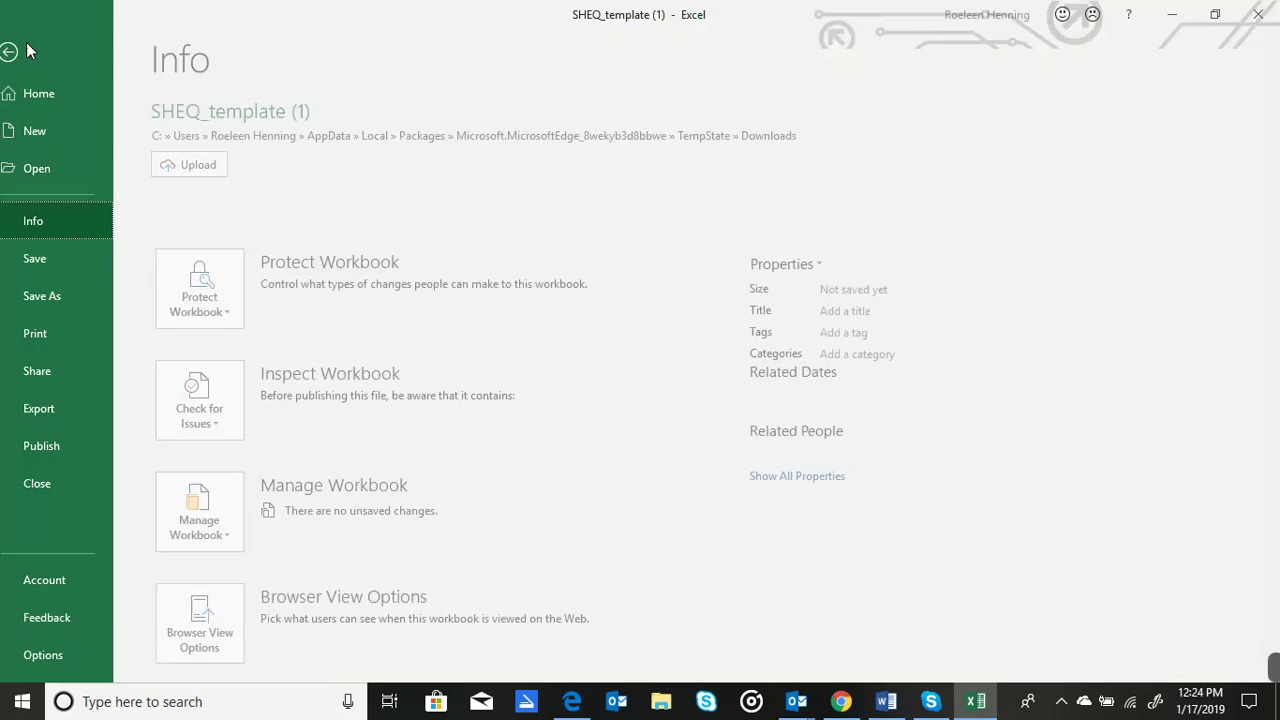
left_click(75, 295)
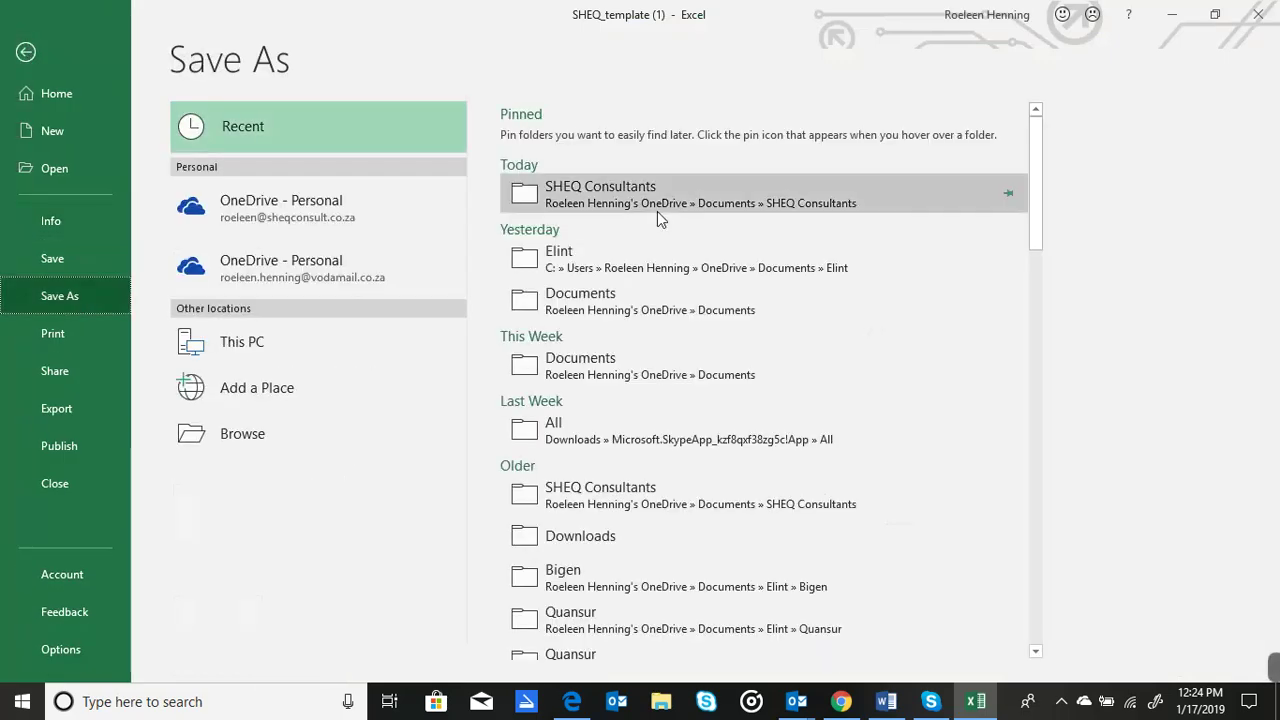
left_click(631, 258)
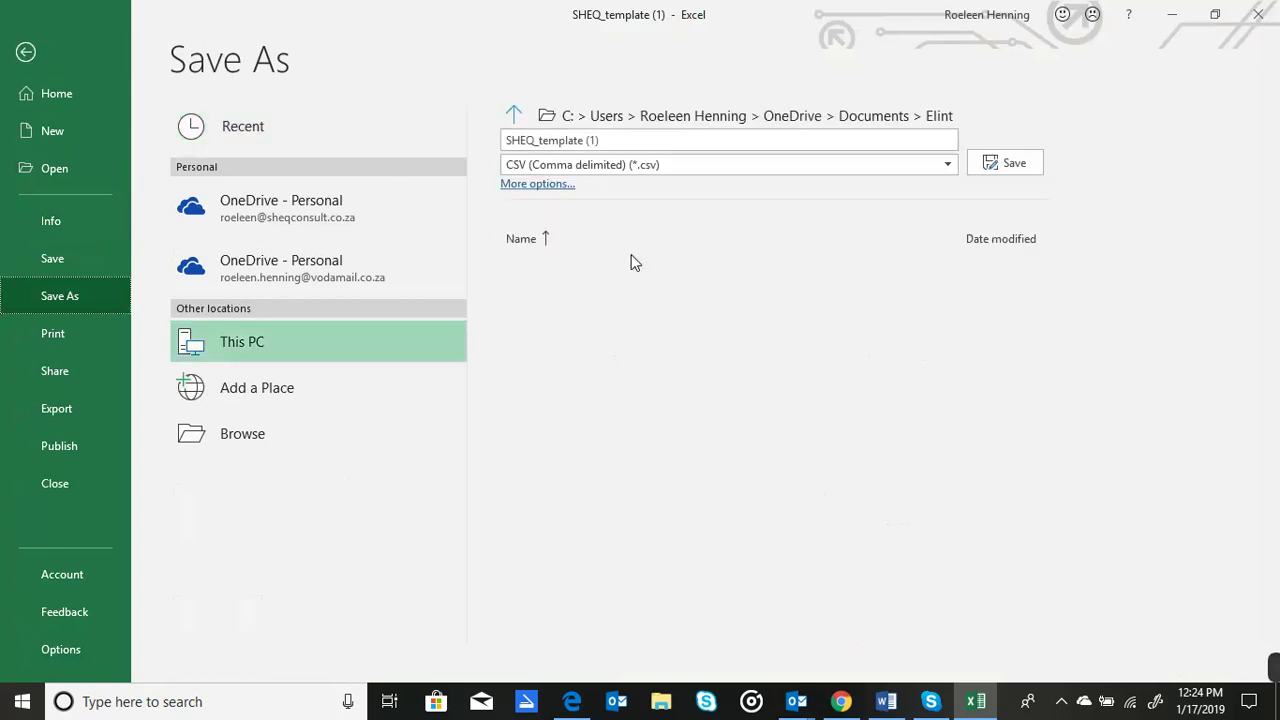
left_click(621, 140)
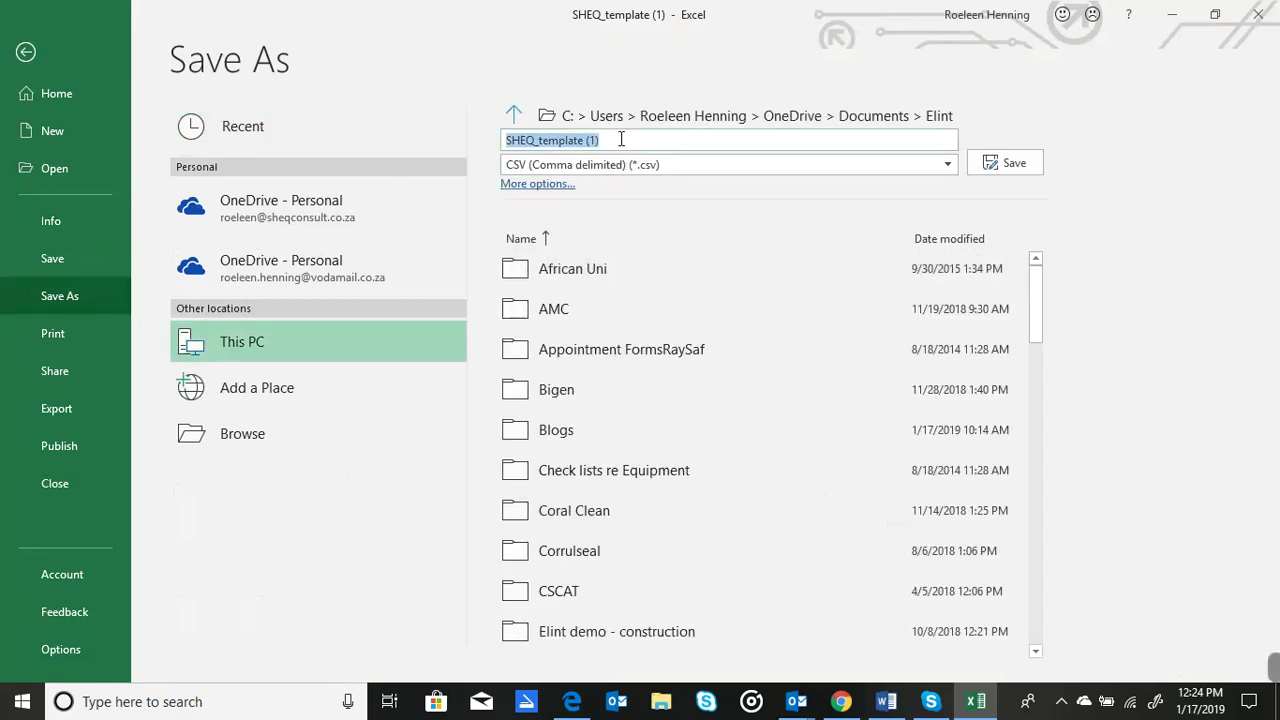
left_click(621, 140)
type("-Test Working @ Heights")
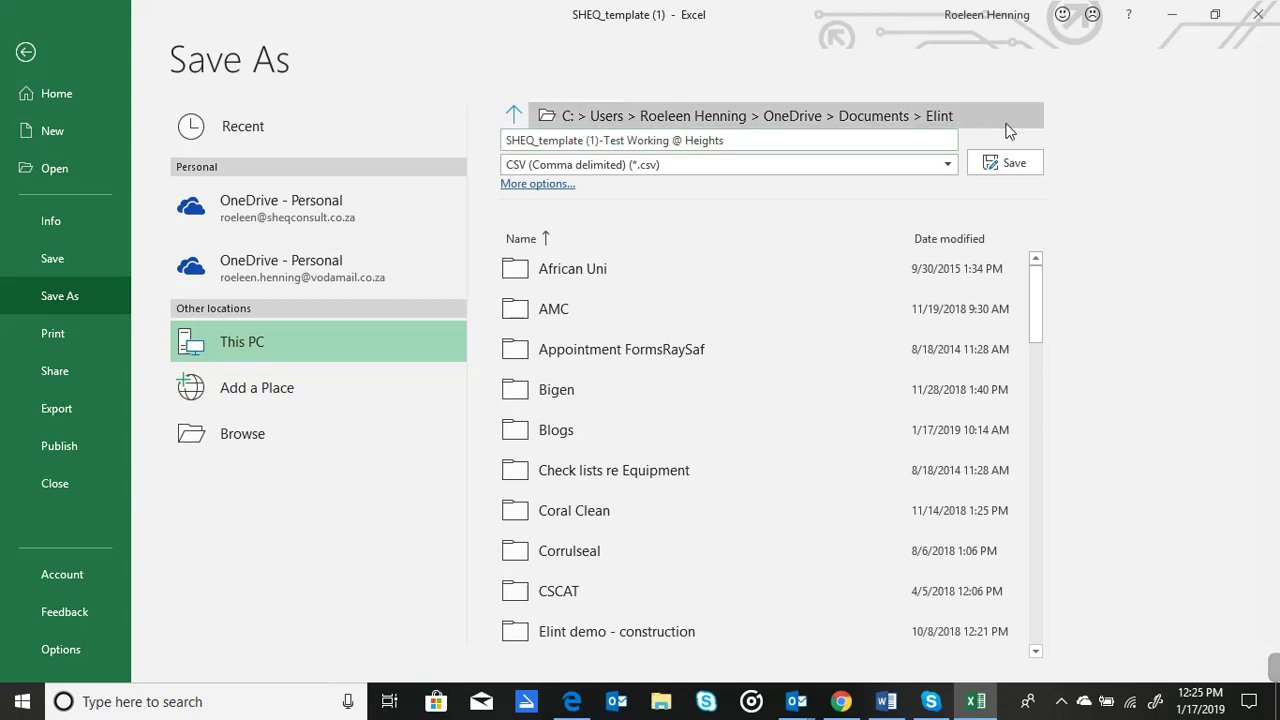
left_click(997, 166)
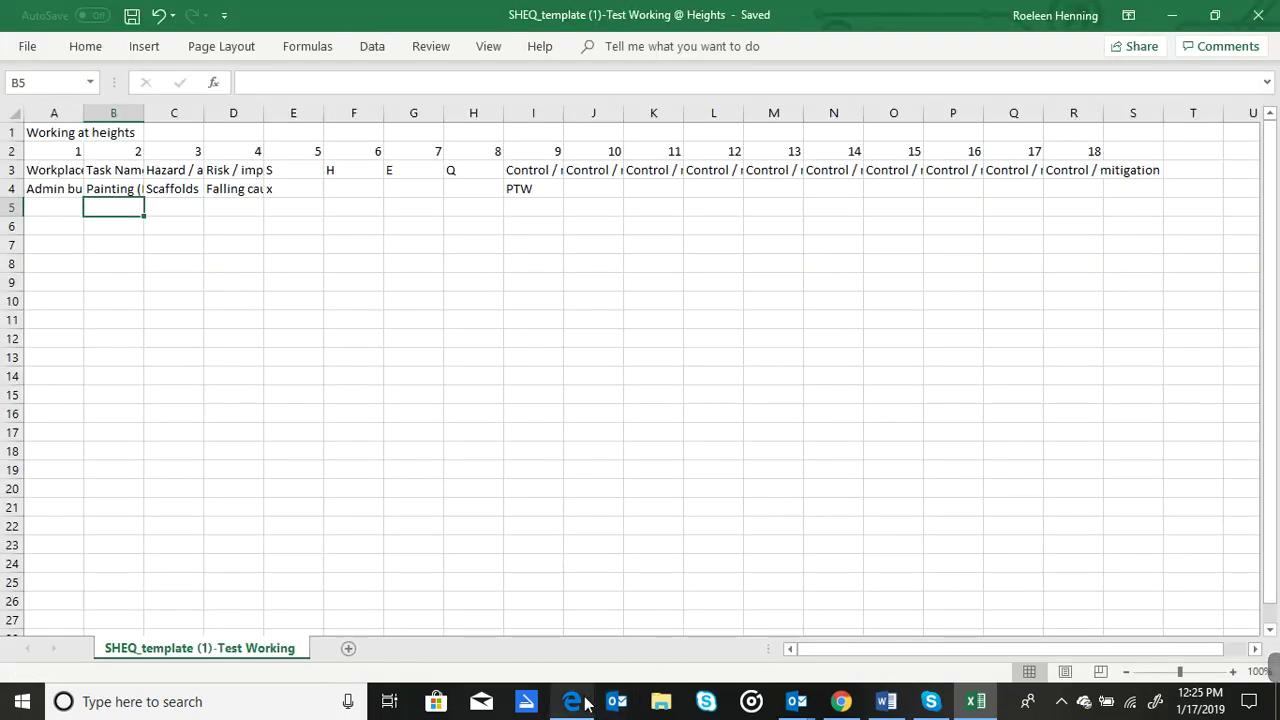
- Switch to the Elint site in Edge and upload "SHEQ_template (1)-Test Working @ Heights" as the activity CSV
left_click(571, 701)
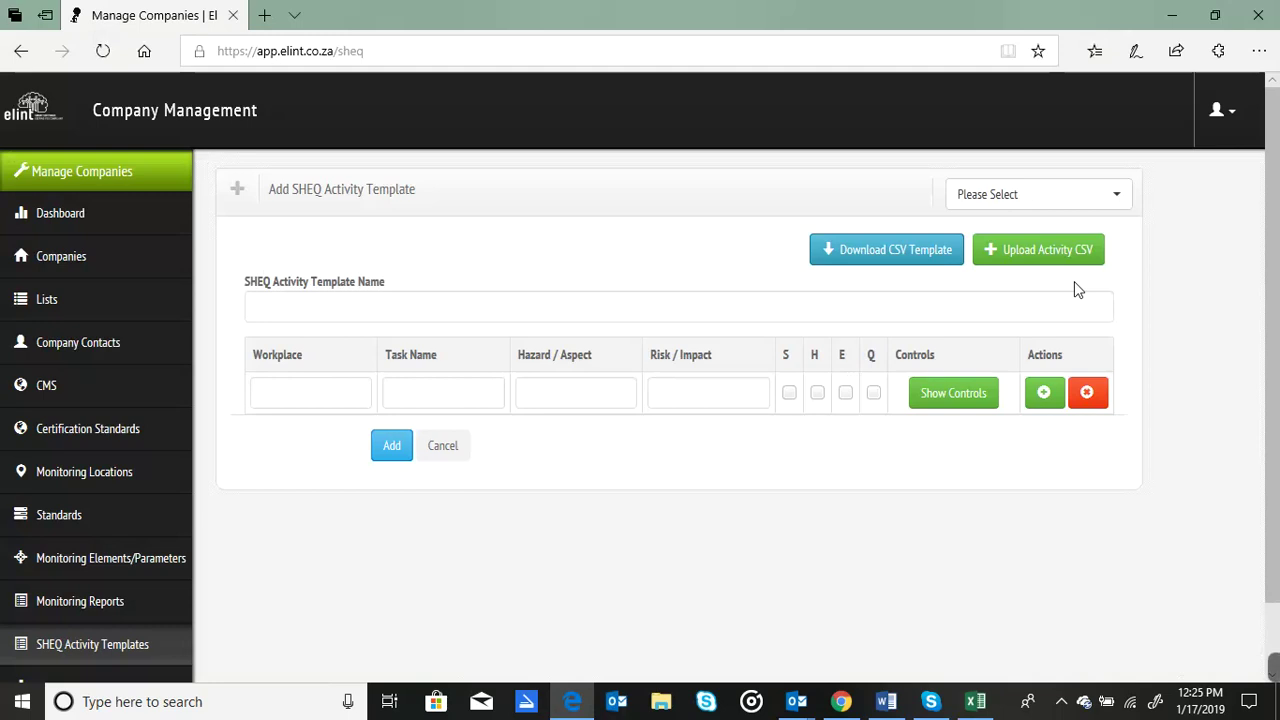
left_click(1043, 252)
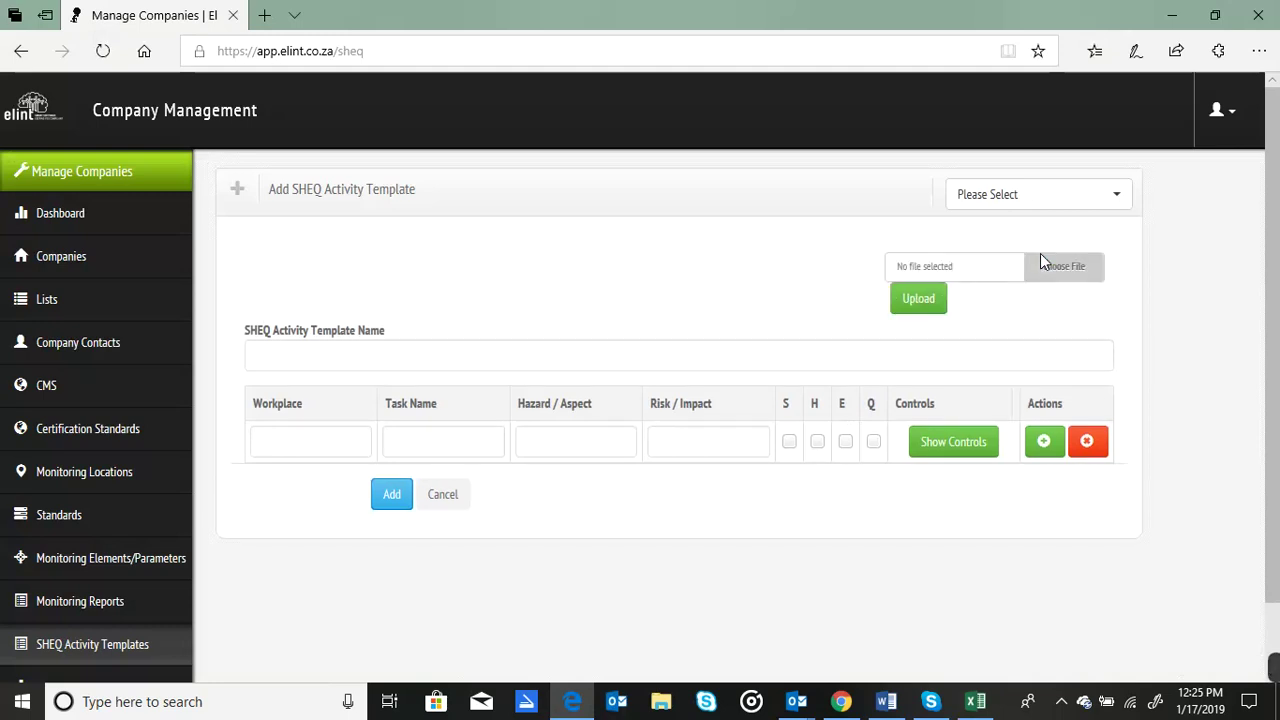
left_click(948, 278)
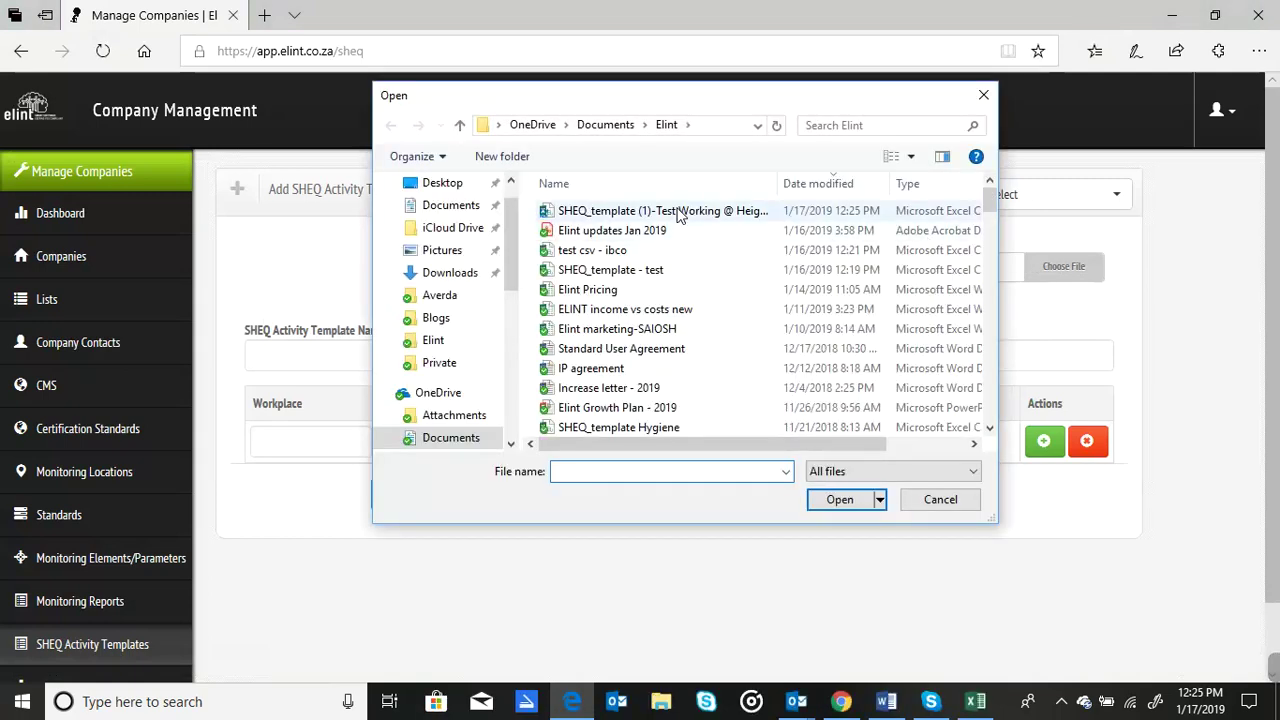
left_click(680, 211)
left_click(850, 500)
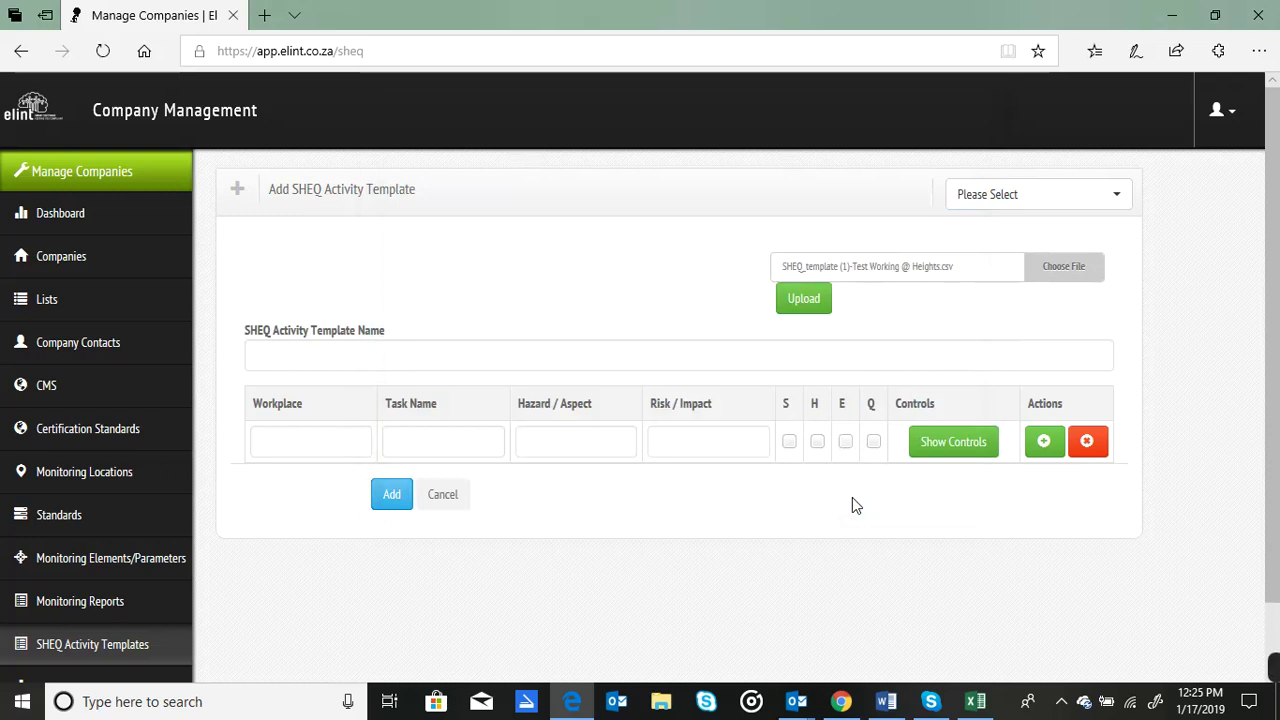
left_click(806, 302)
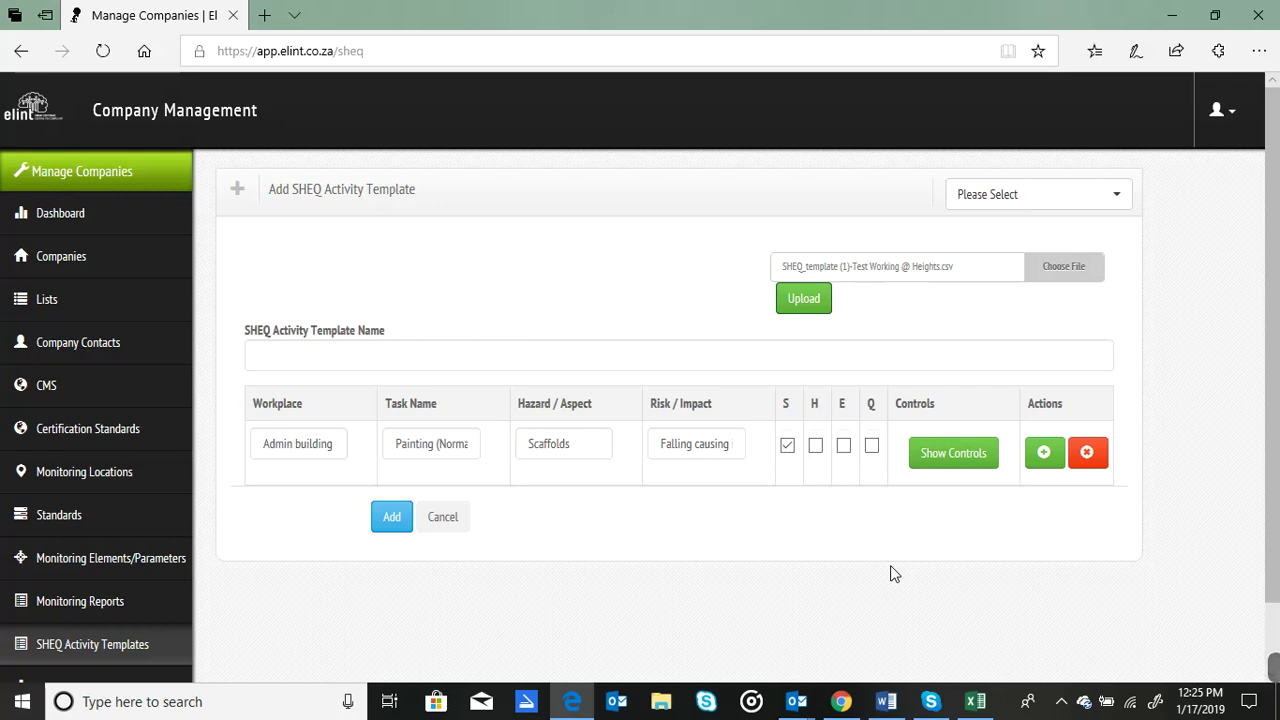
- Name the SHEQ activity template "Test-working at heights" and add it
left_click(350, 354)
type("W")
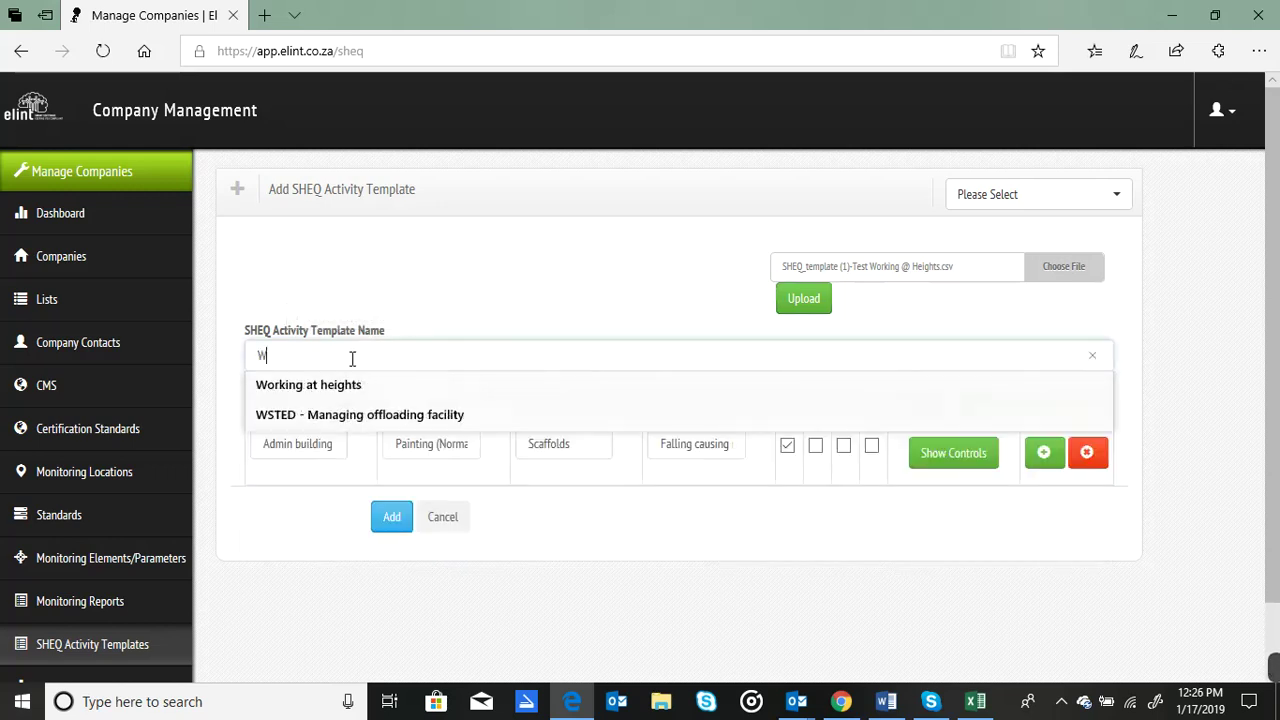
key("BackSpace")
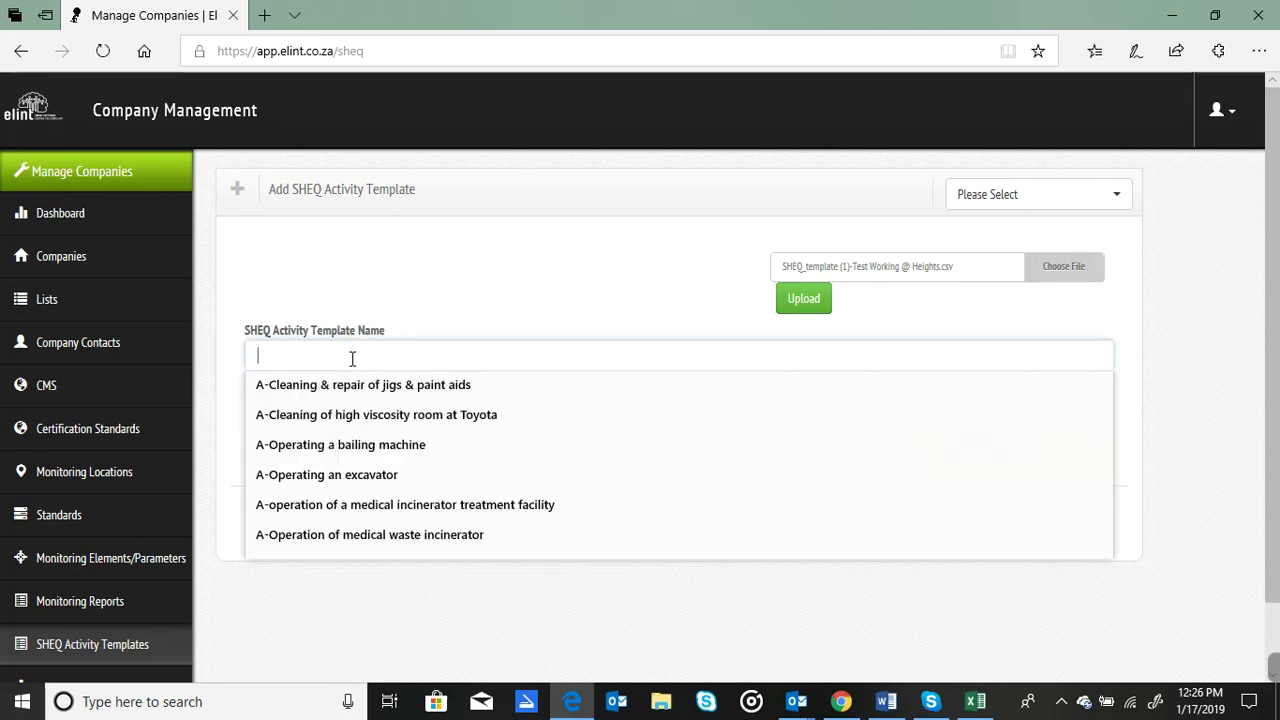
type("Test")
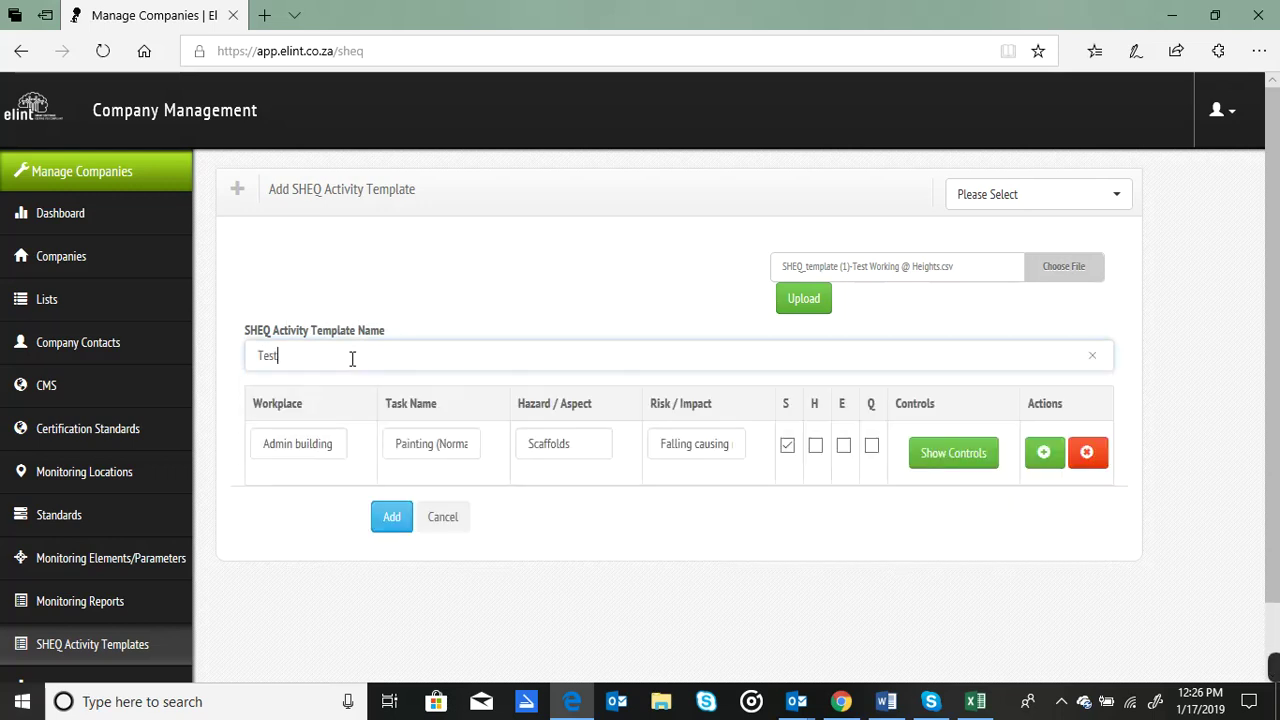
type("-working at heig")
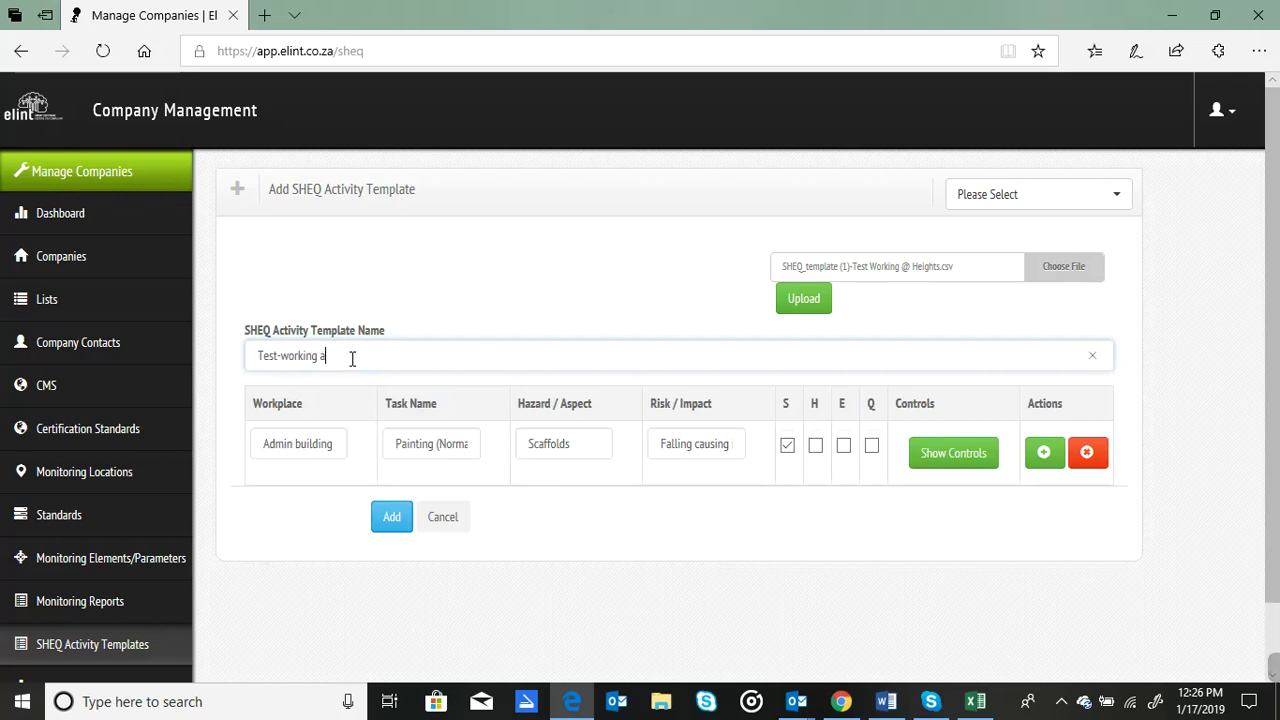
type("hts")
left_click(392, 522)
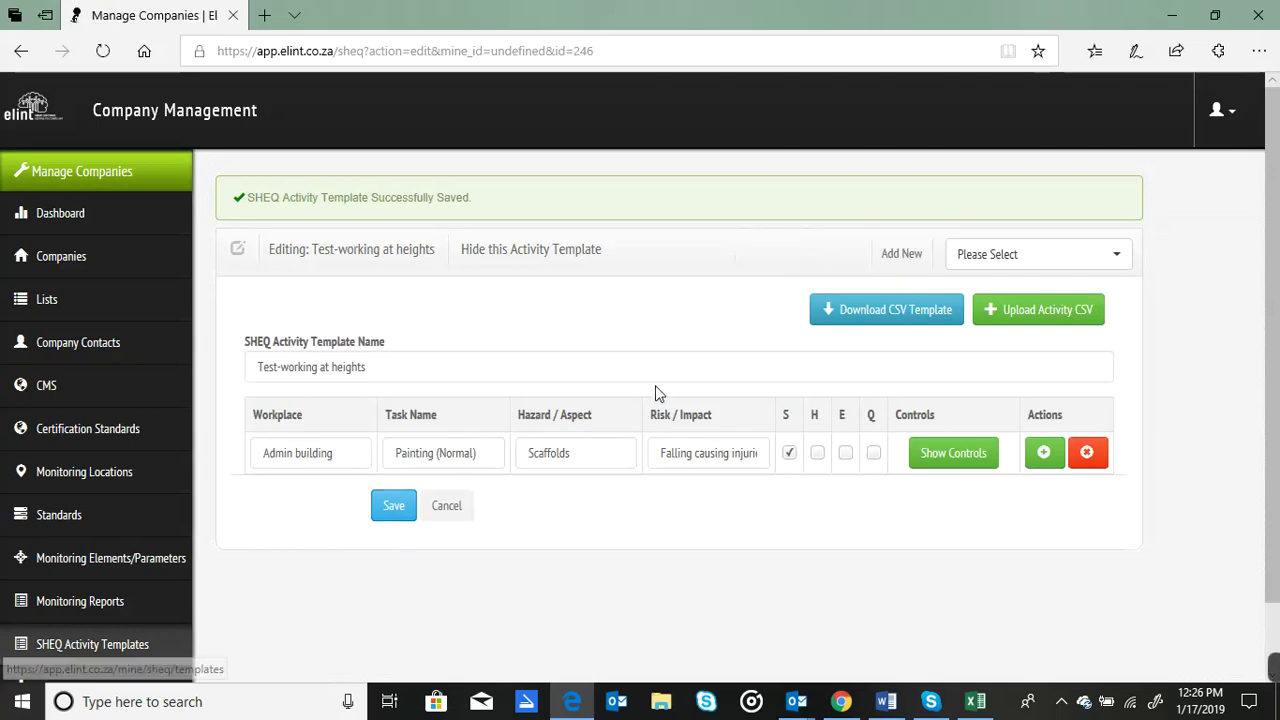
- Search the existing activity templates for "test-" and open "Test-working at heights"
left_click(1118, 260)
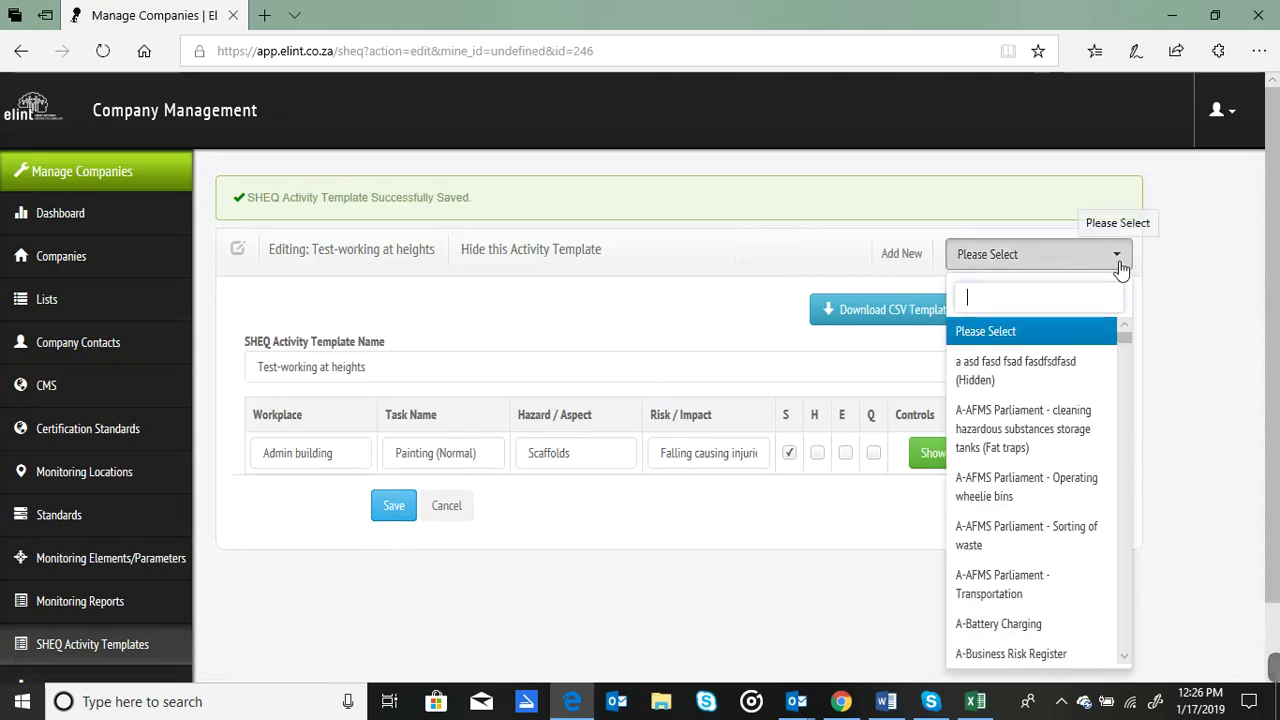
mouse_move(1126, 340)
left_mouse_down()
mouse_move(1133, 676)
mouse_move(1133, 330)
left_mouse_up()
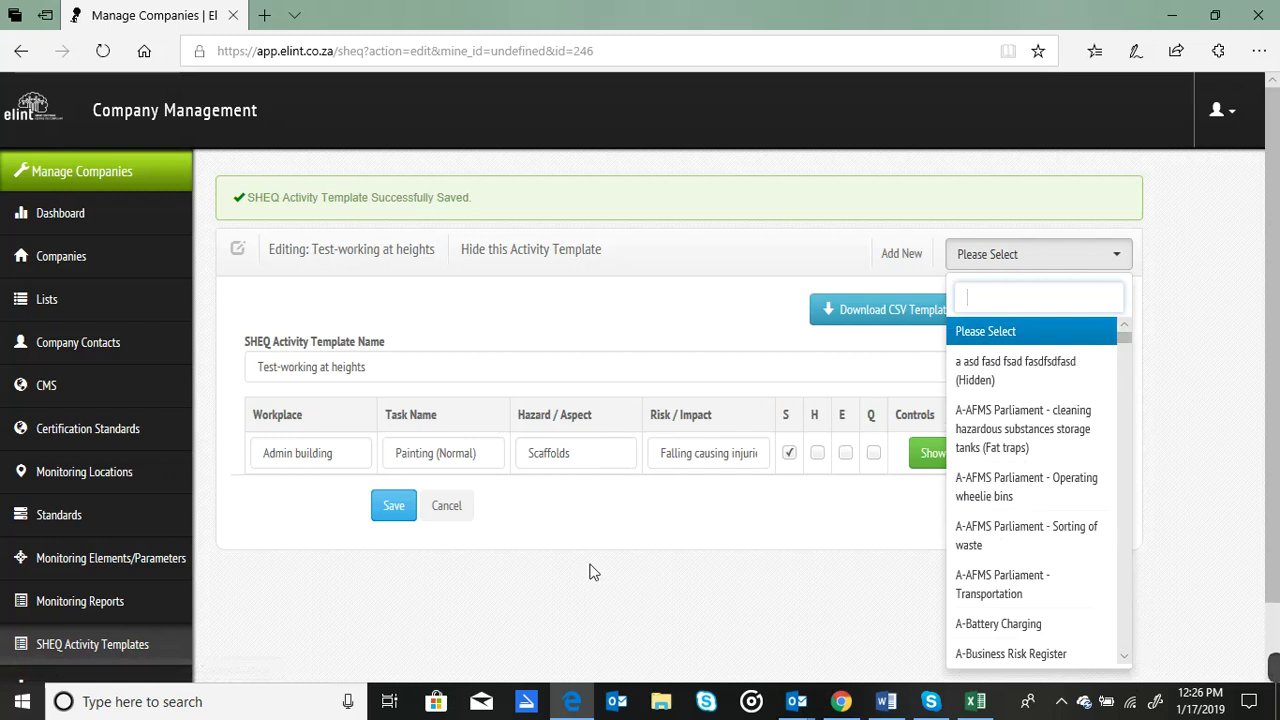
type("test")
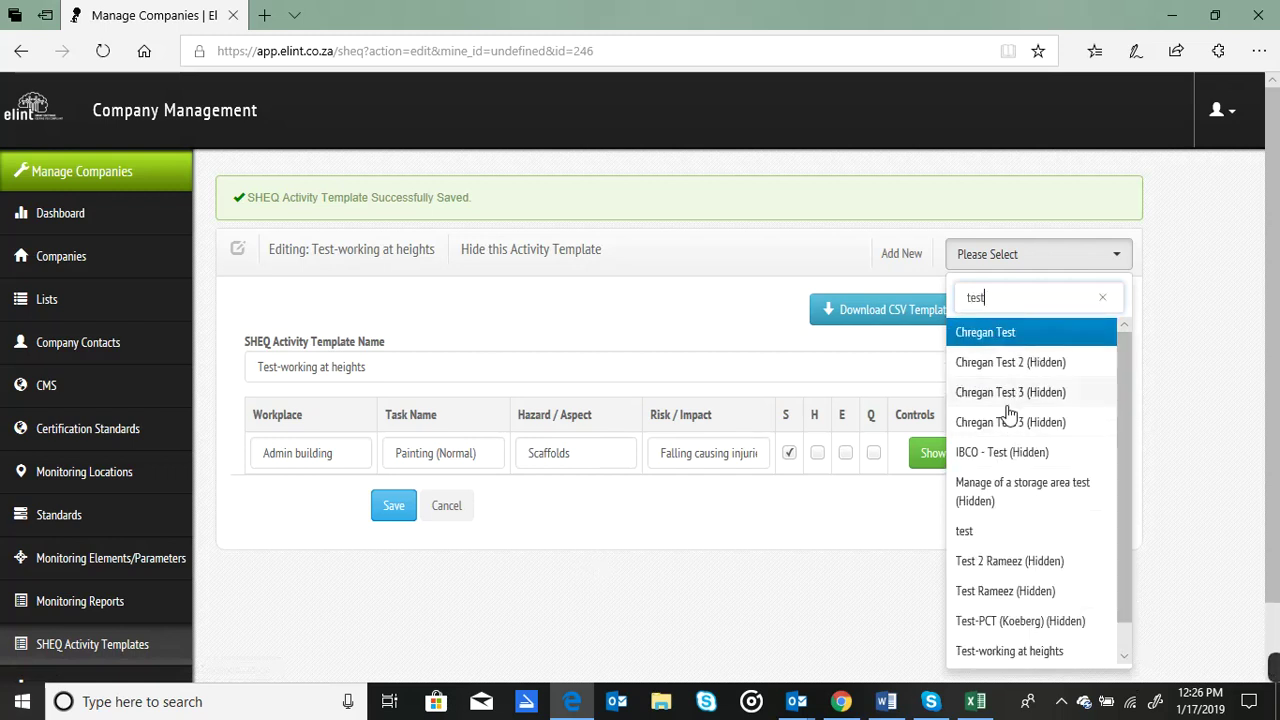
type(" w")
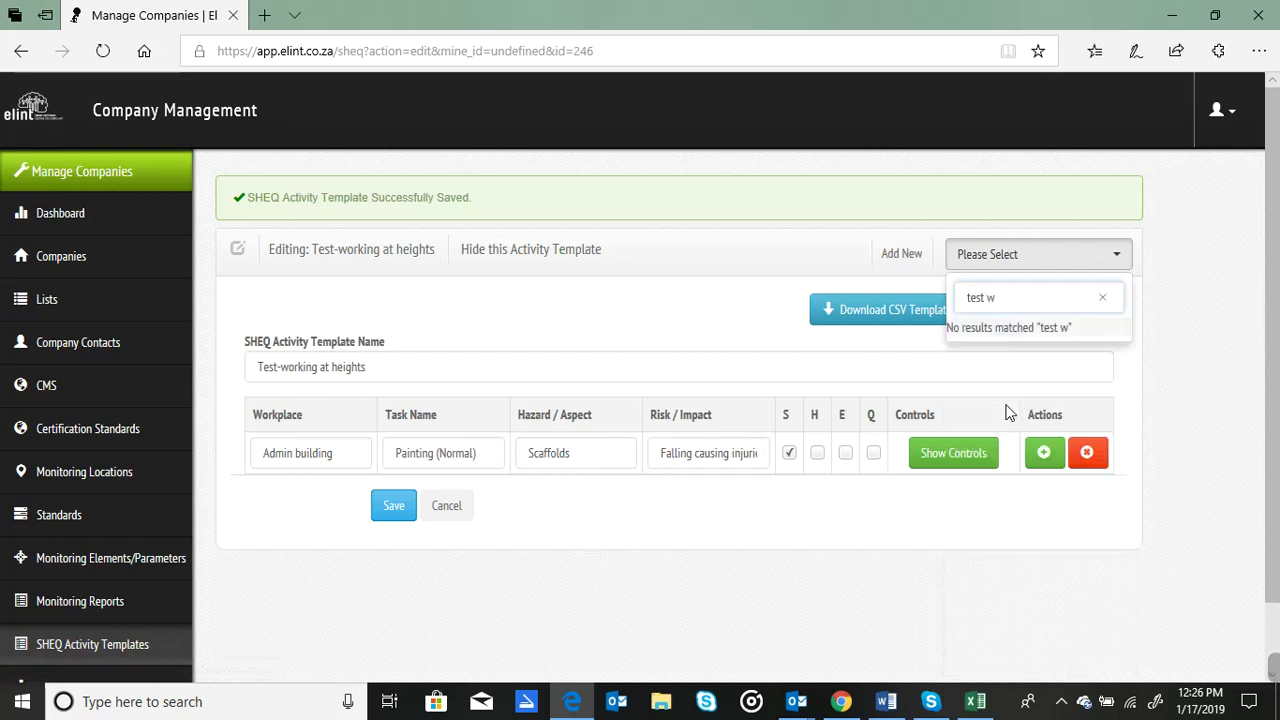
key("BackSpace")
key("BackSpace")
type("w")
key("BackSpace")
key("BackSpace")
type("-")
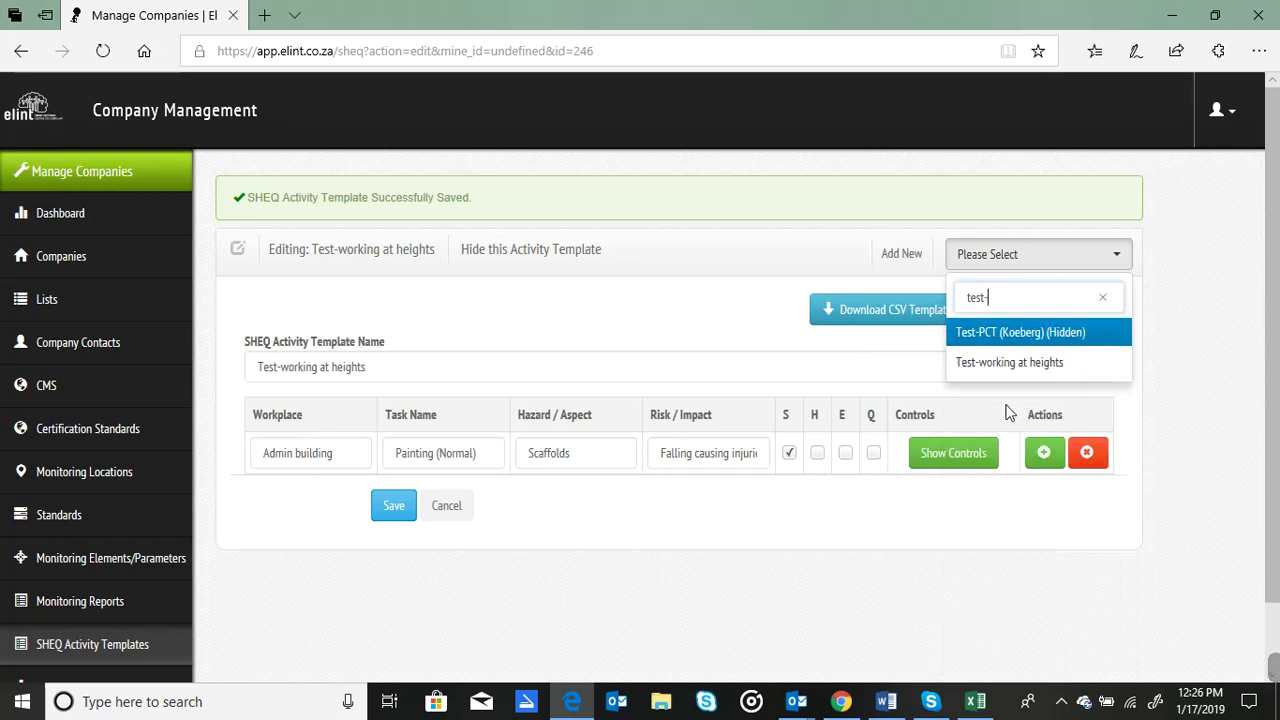
left_click(1010, 366)
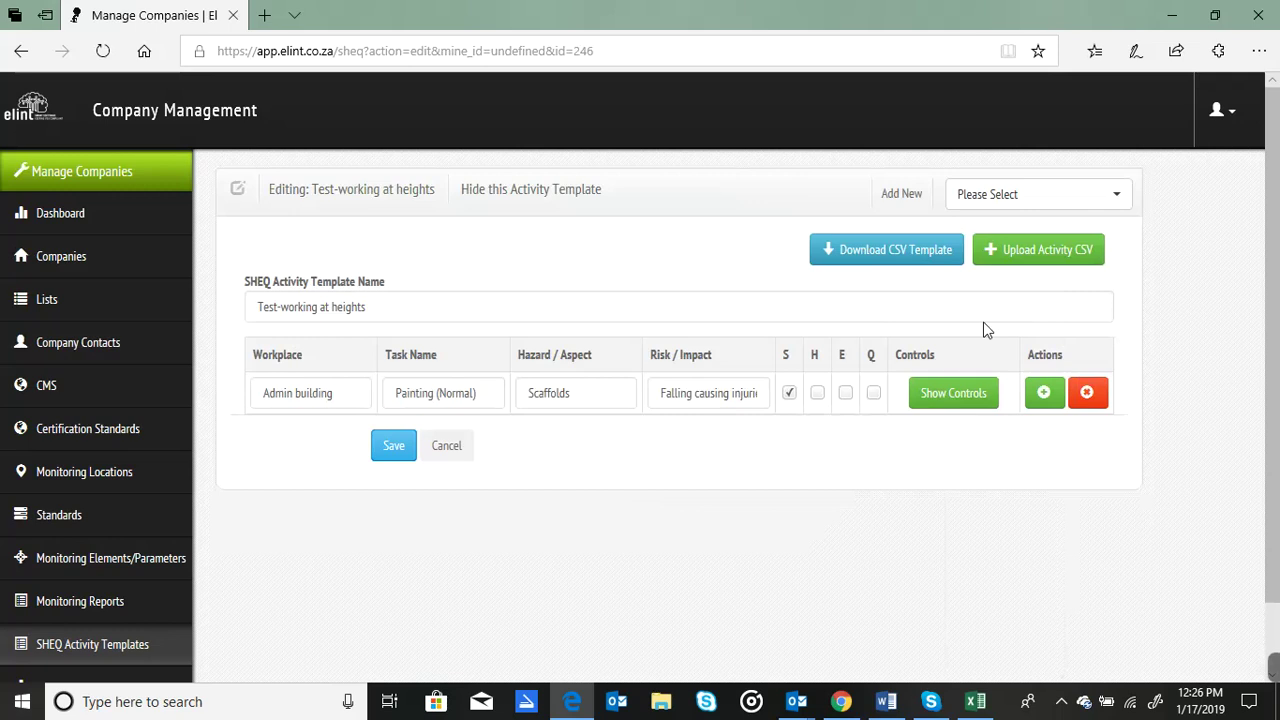
- Enter "PPE" as Control 2 of the Painting (Normal) task and save the template
left_click(954, 404)
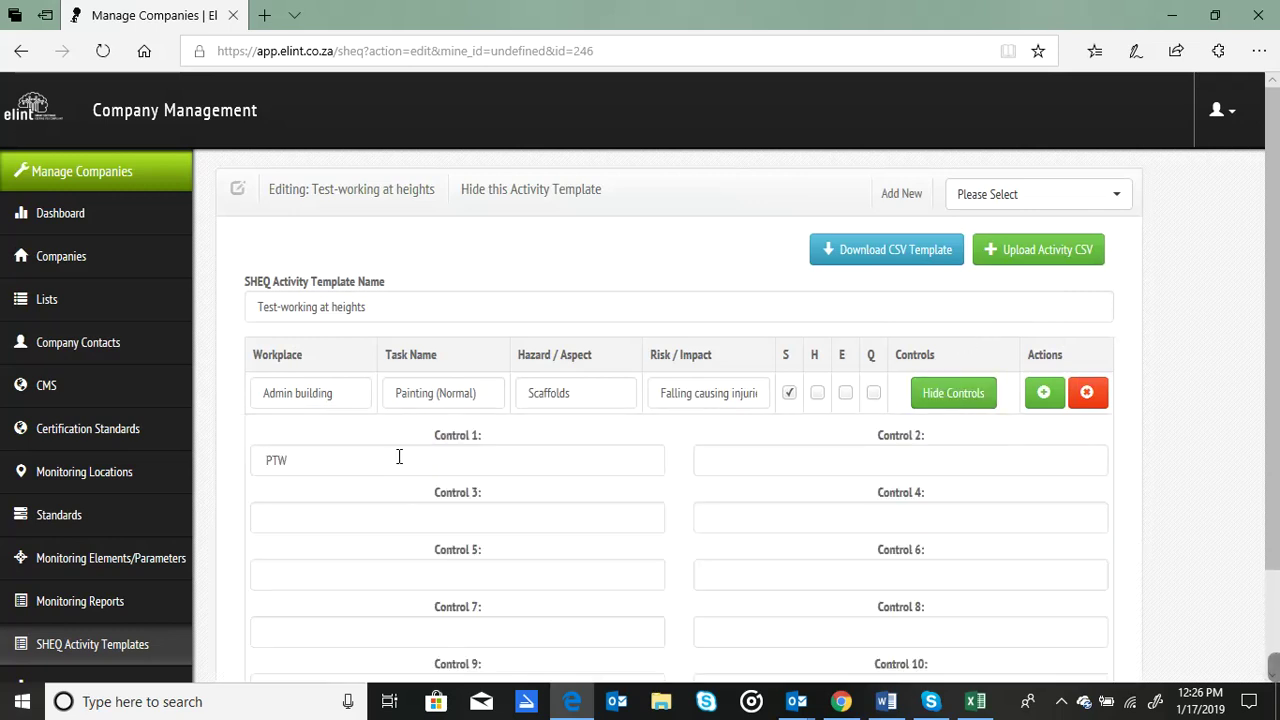
left_click(838, 464)
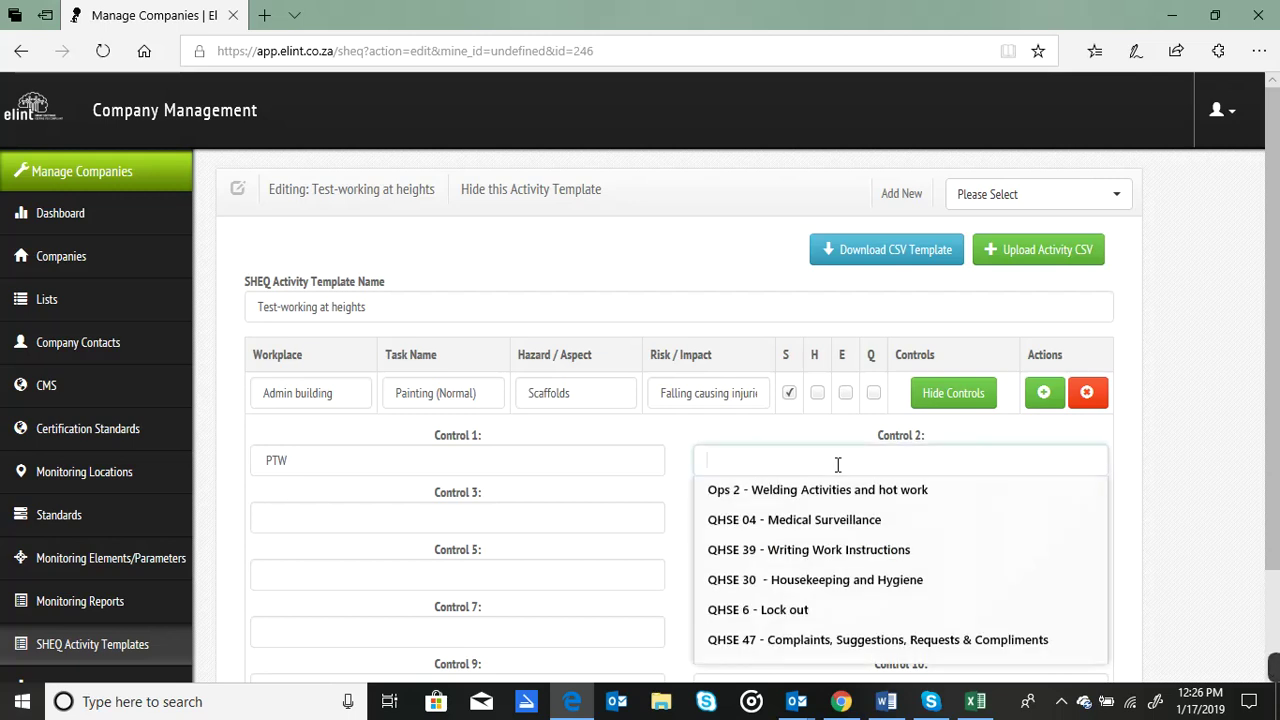
type("PPE")
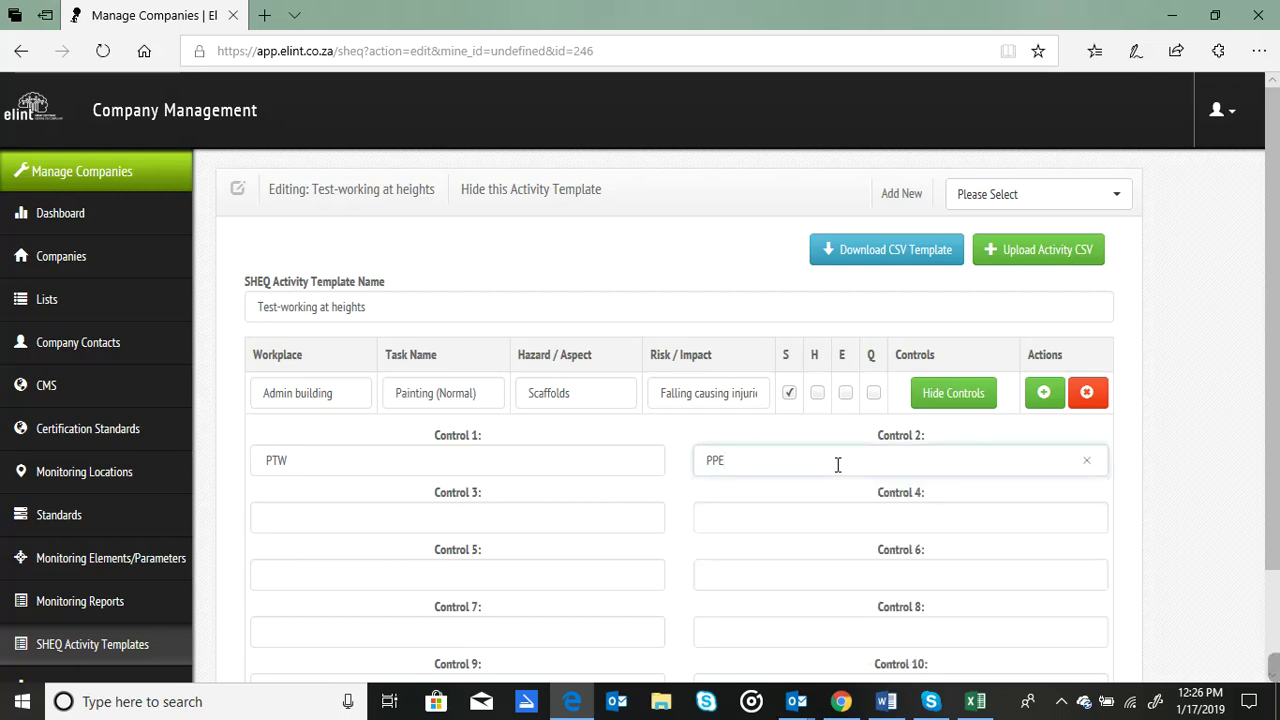
left_click(951, 393)
left_click(951, 395)
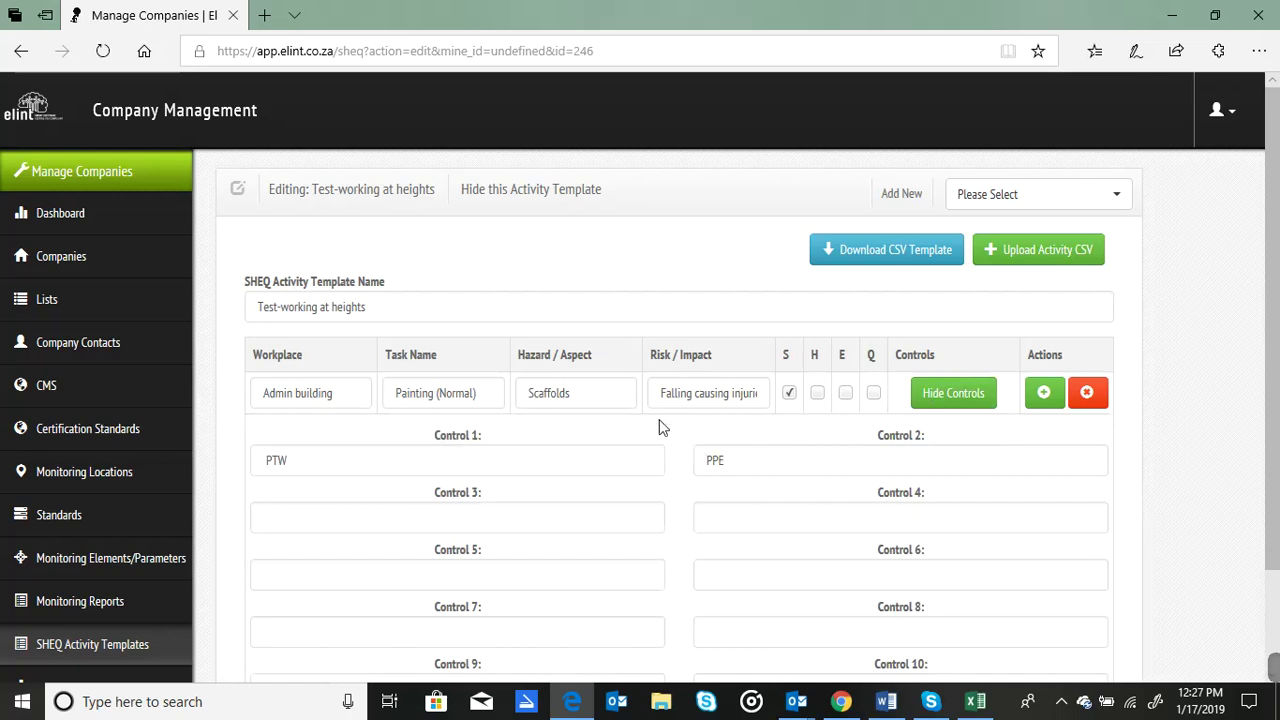
left_click(983, 397)
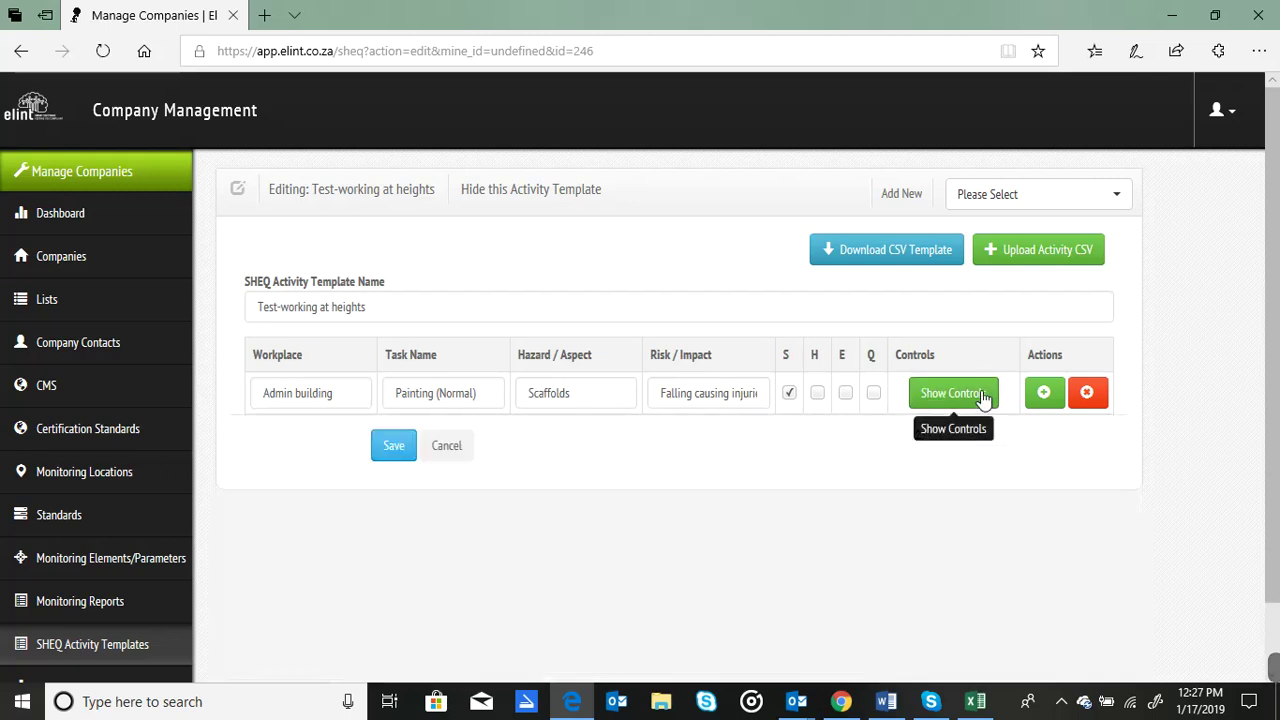
left_click(396, 458)
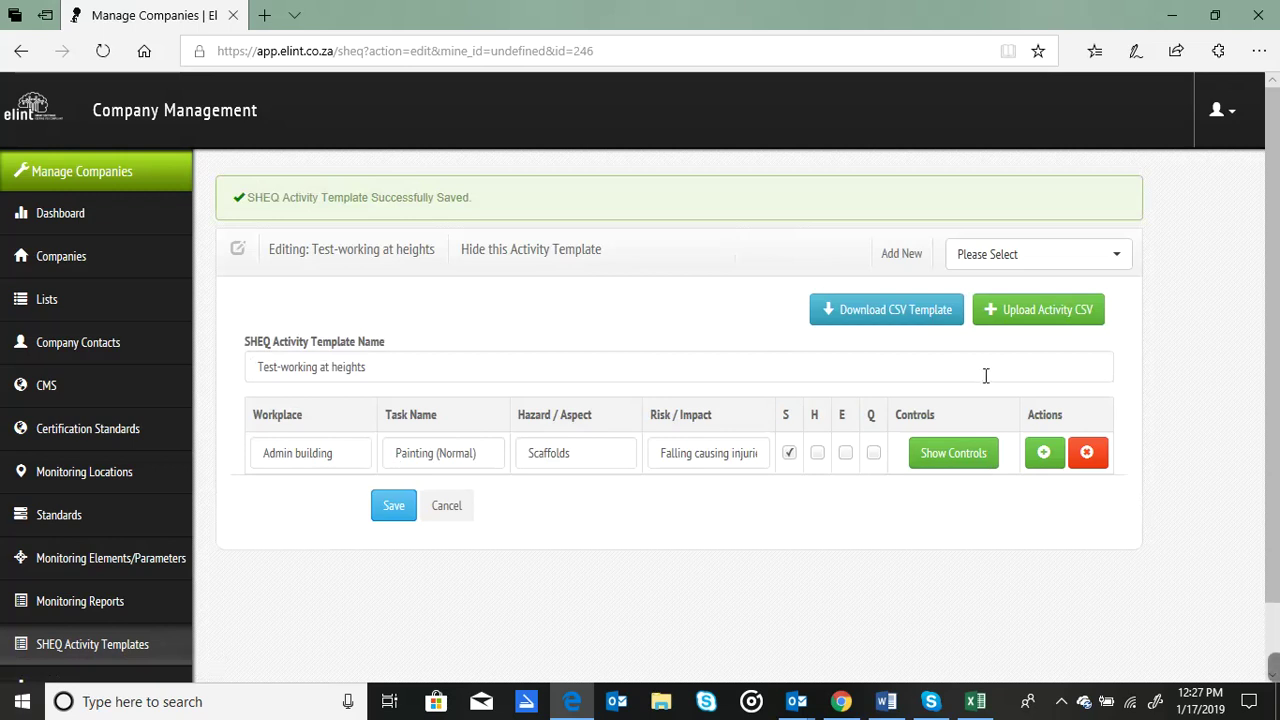
- Add a second task row and set its workplace to "Admin"
left_click(1043, 453)
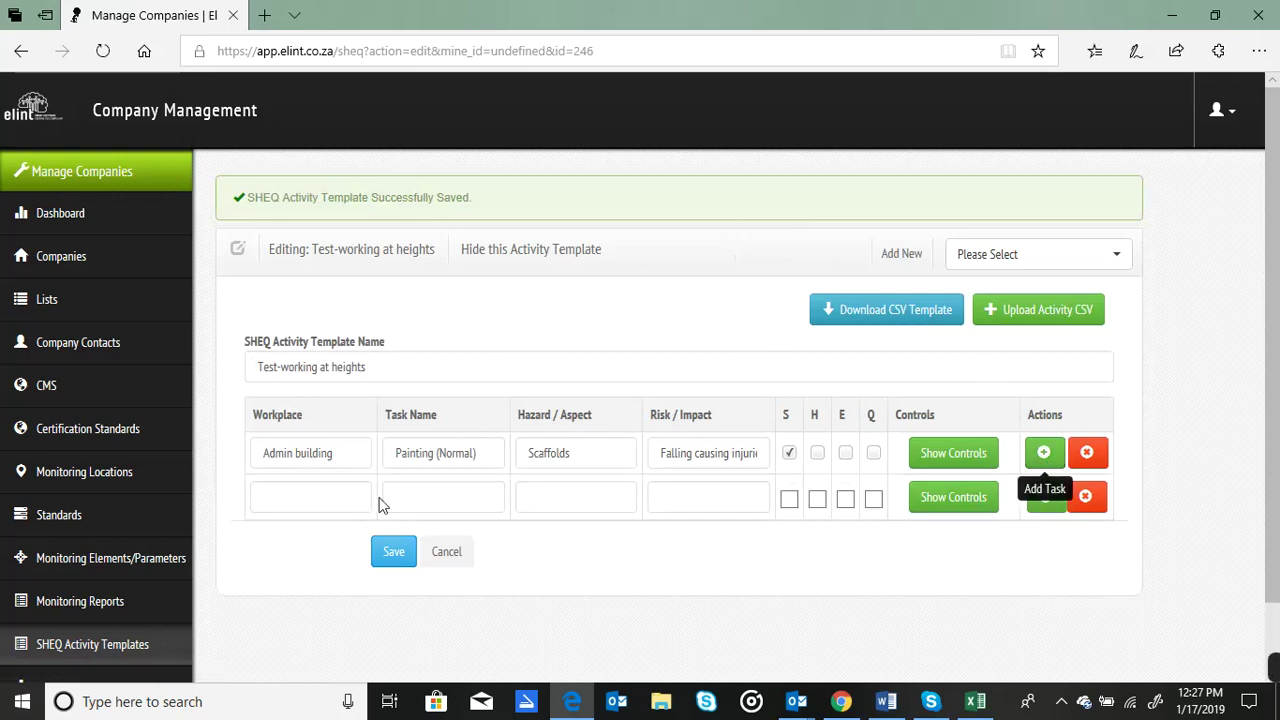
left_click(323, 499)
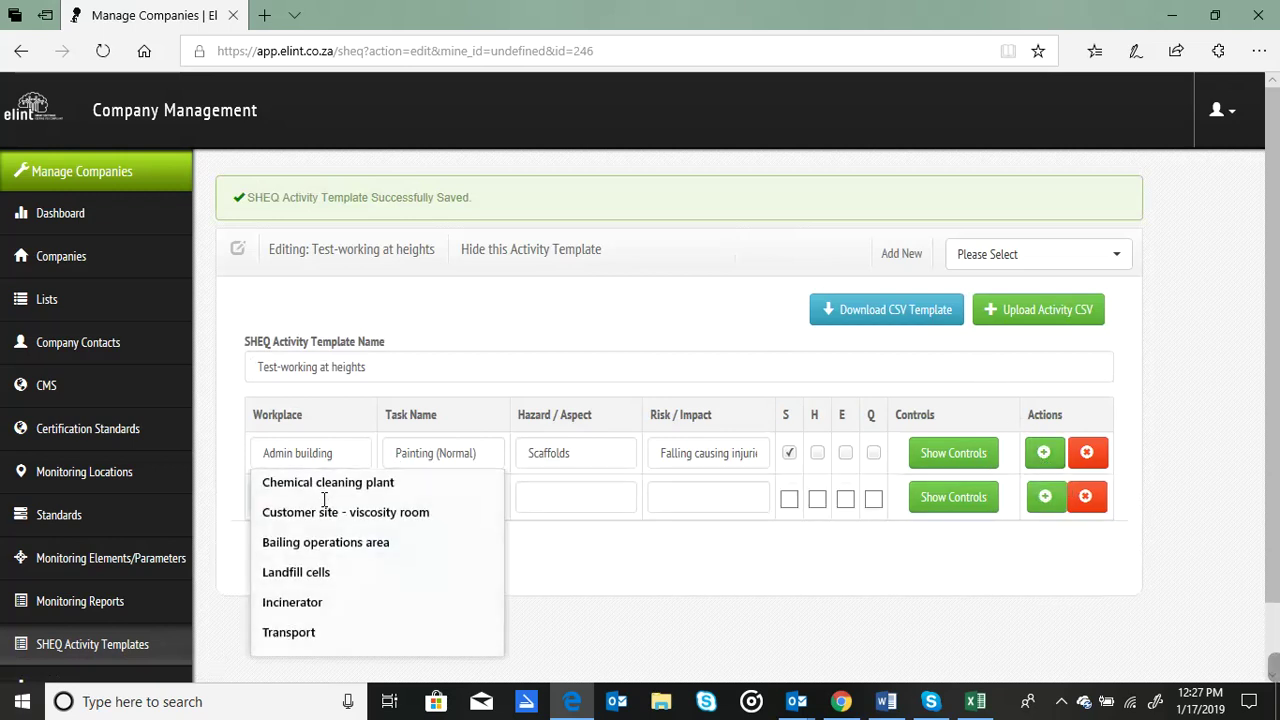
type("A")
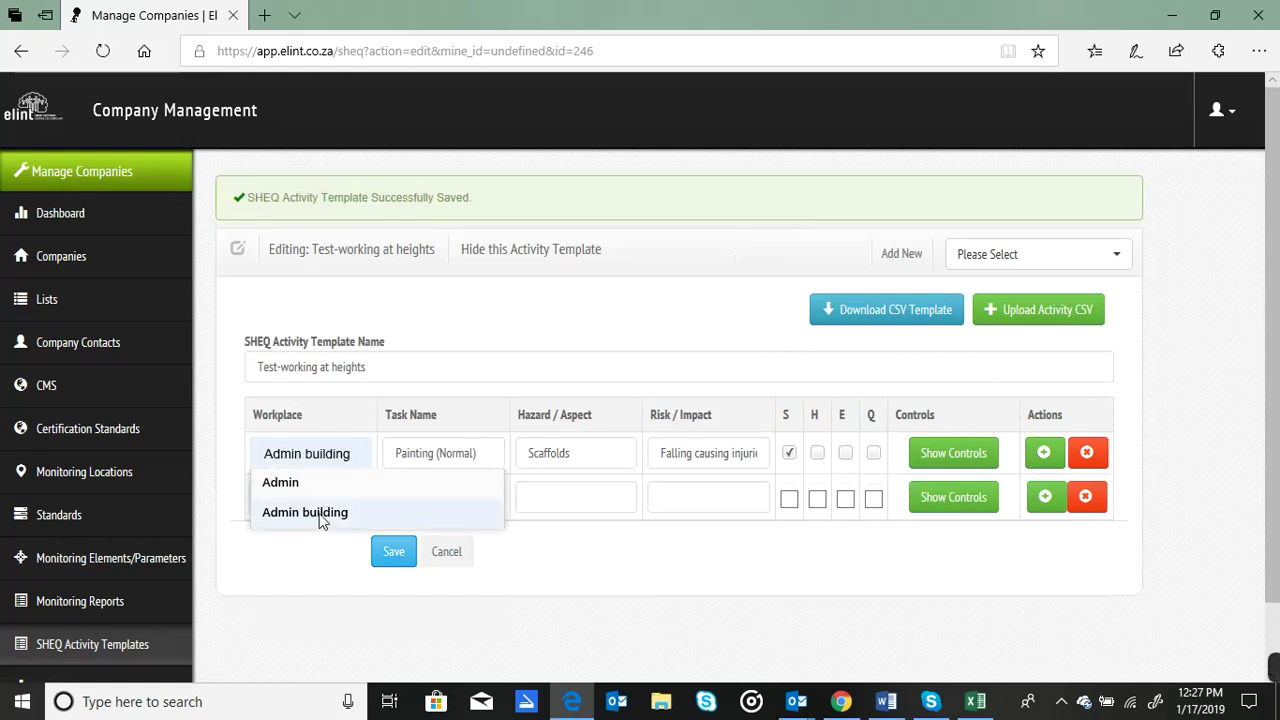
type("d")
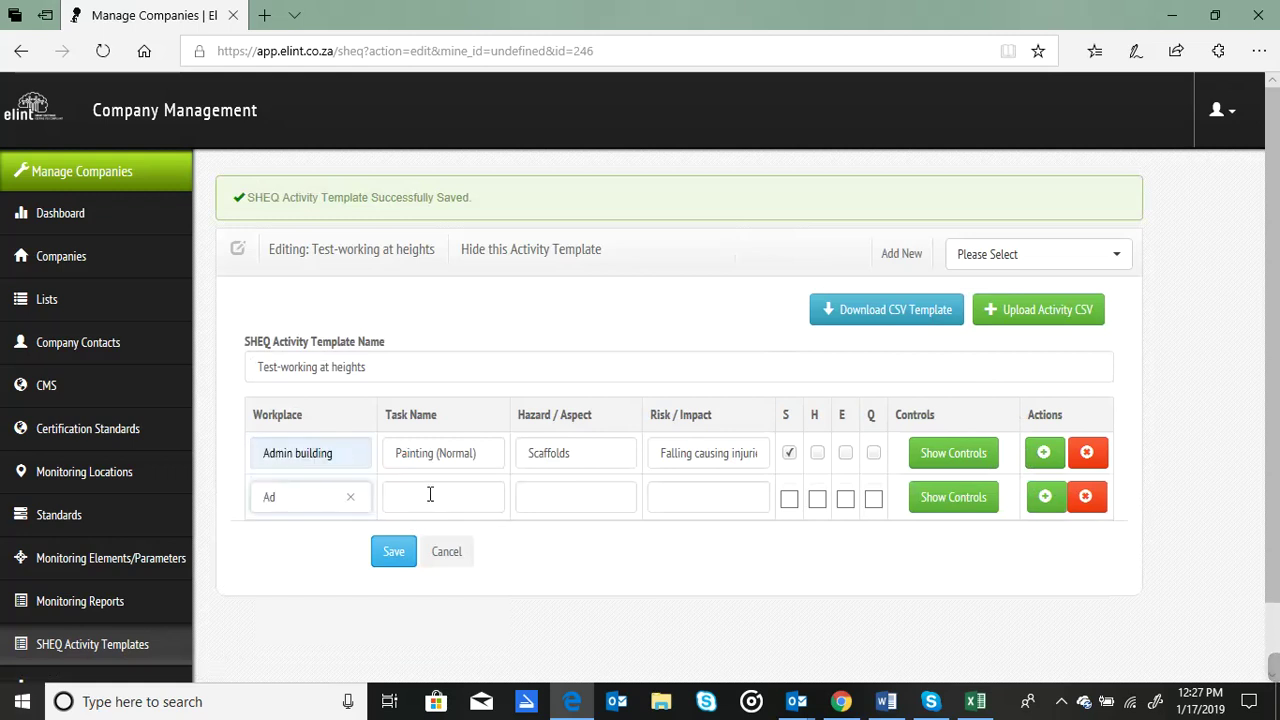
type("min")
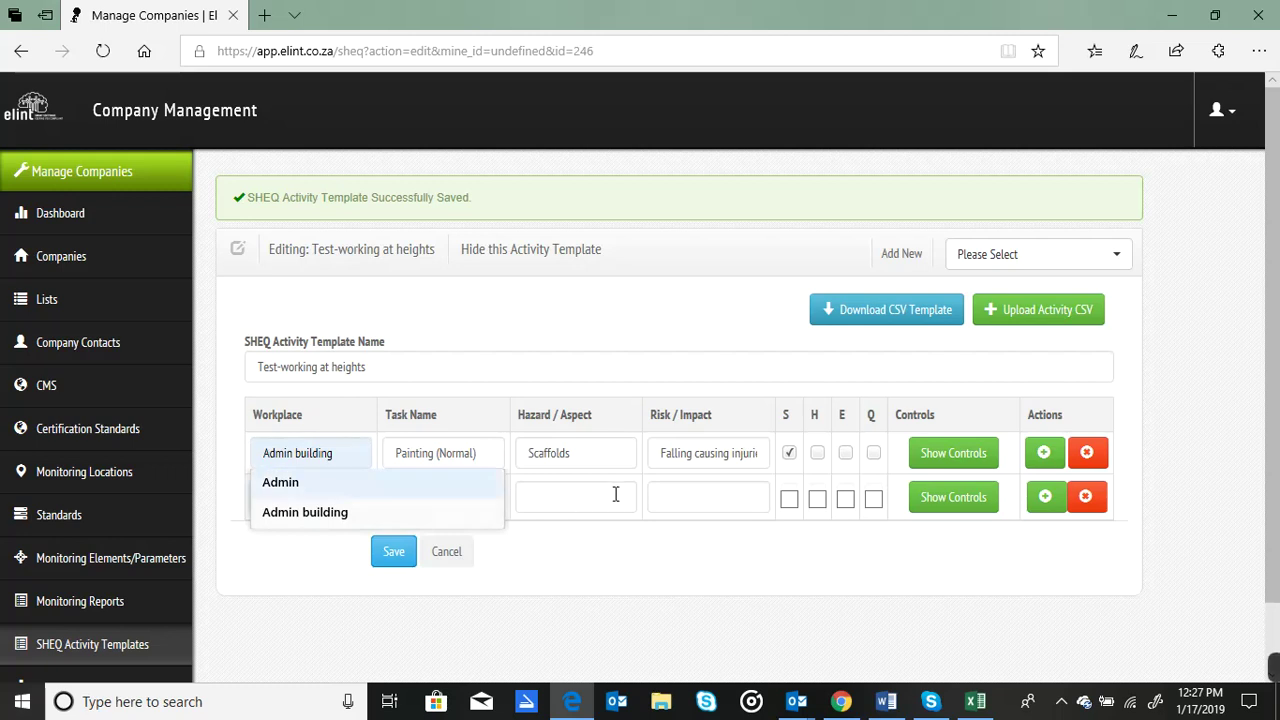
left_click(614, 496)
- Enter "Washing windows (Adnormal)" as the second task's name
left_click(450, 498)
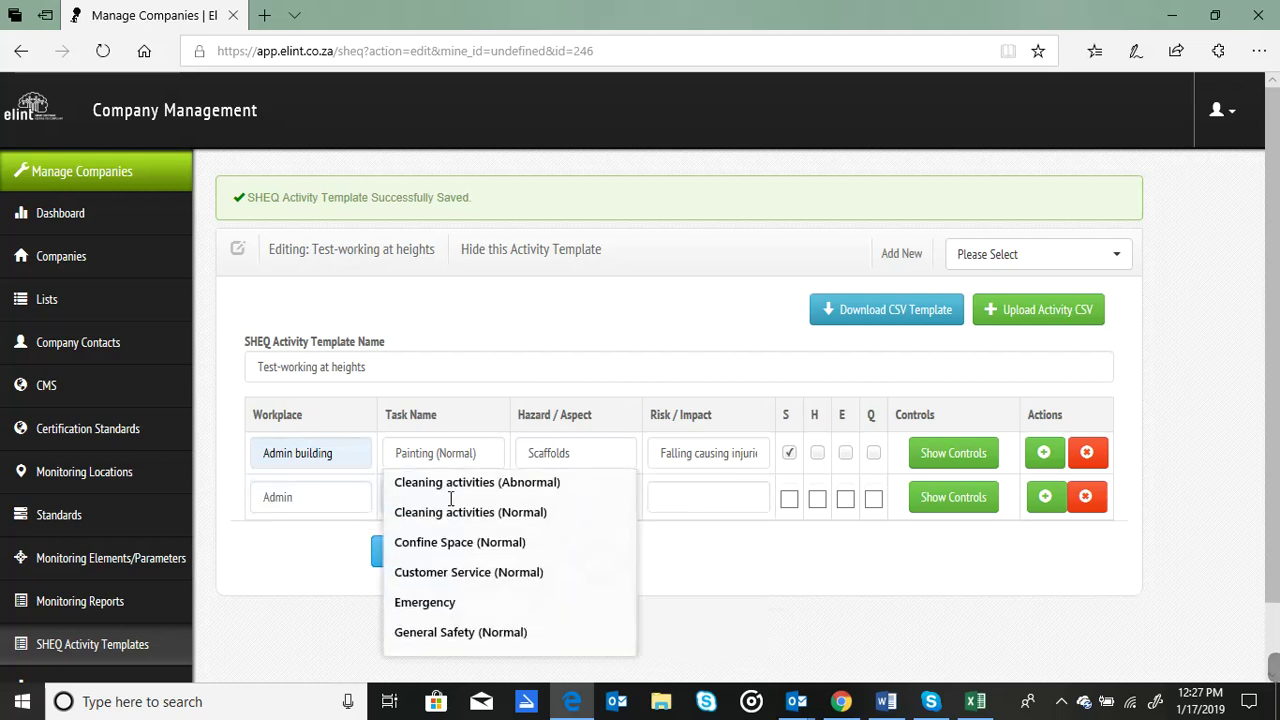
left_click(737, 489)
left_click(445, 491)
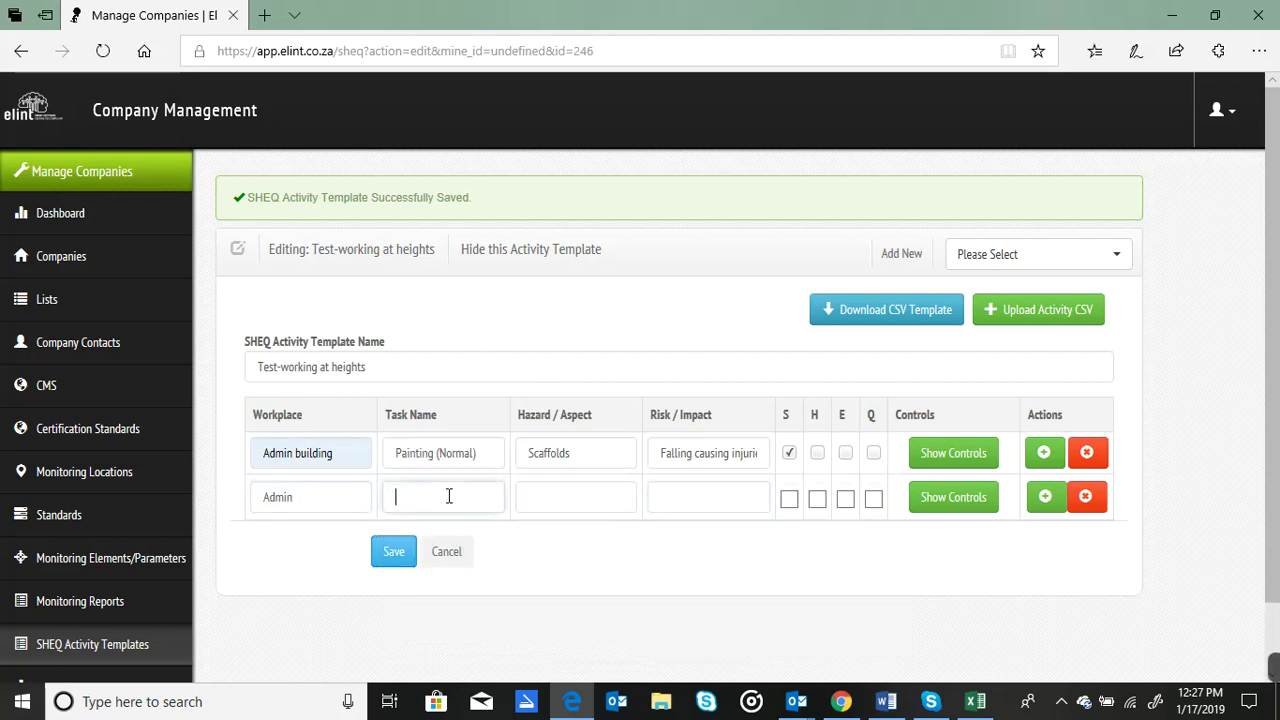
scroll(449, 496, "down", 5)
type("Wash")
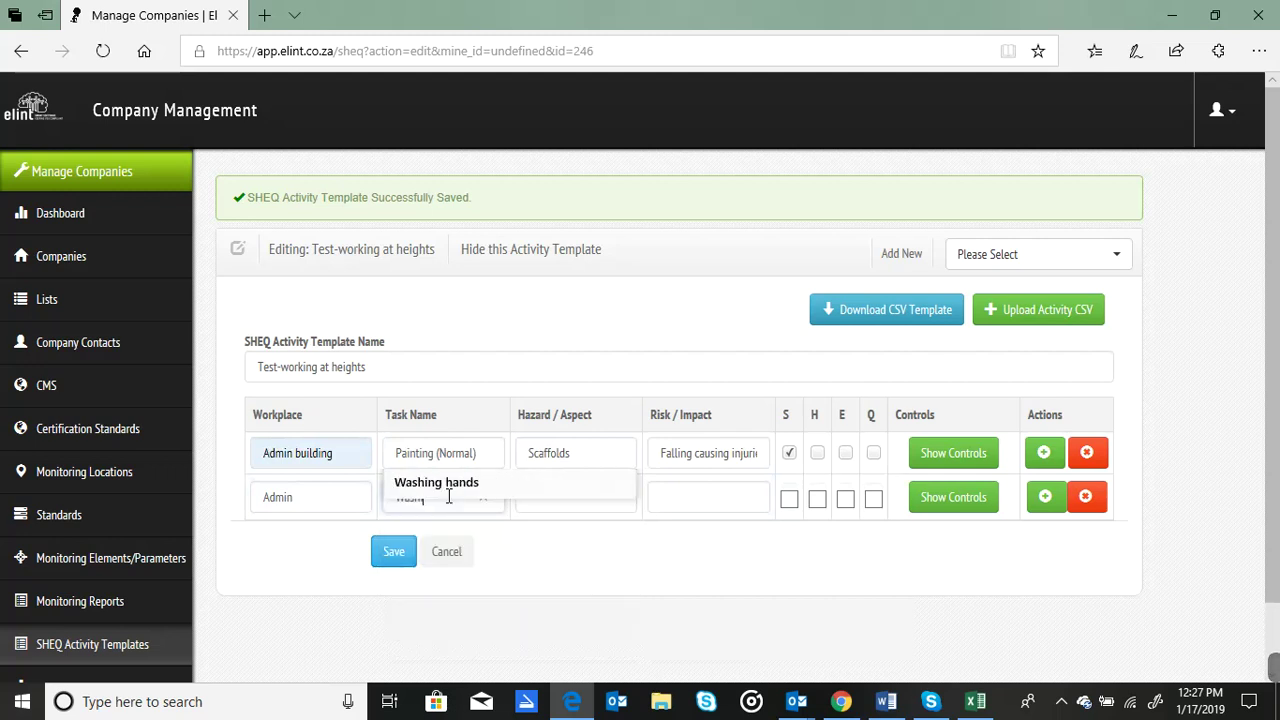
type("ing windows")
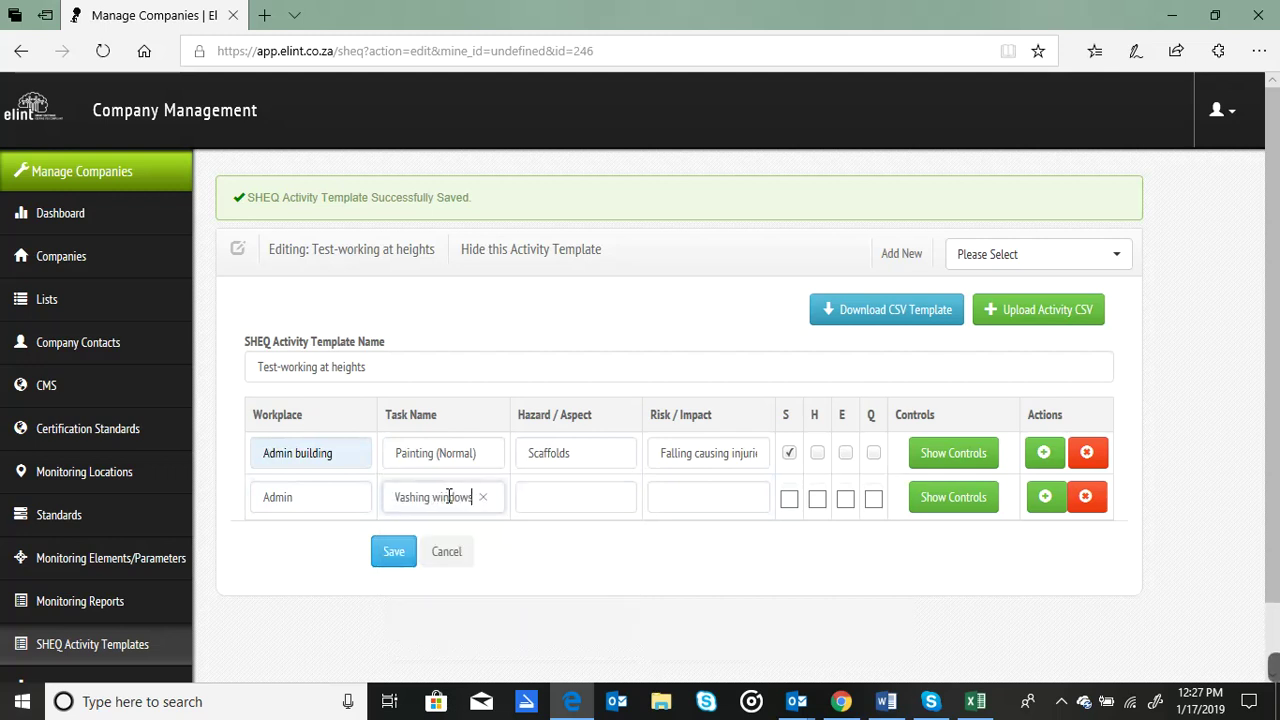
type(" (Adnormal)")
- Set the hazard / aspect of the Washing windows (Adnormal) task to "Scaffolds"
left_click(572, 498)
scroll(572, 498, "down", 5)
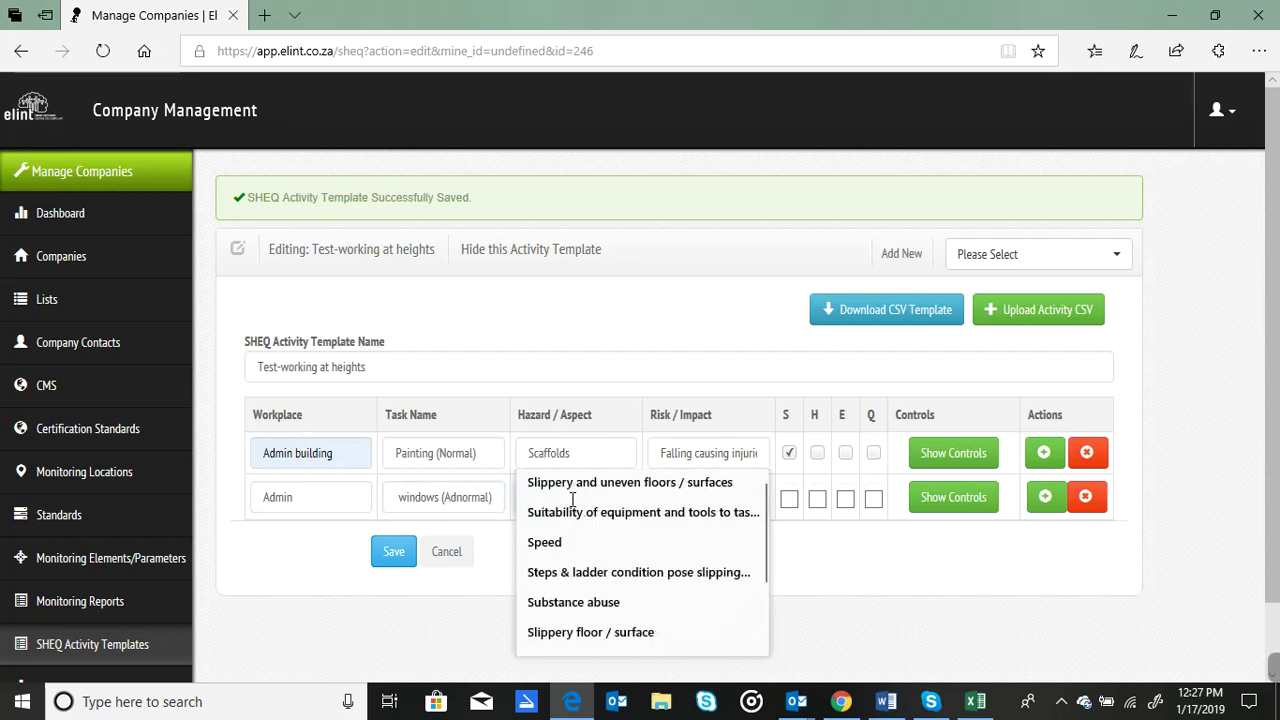
type("Scaffolds")
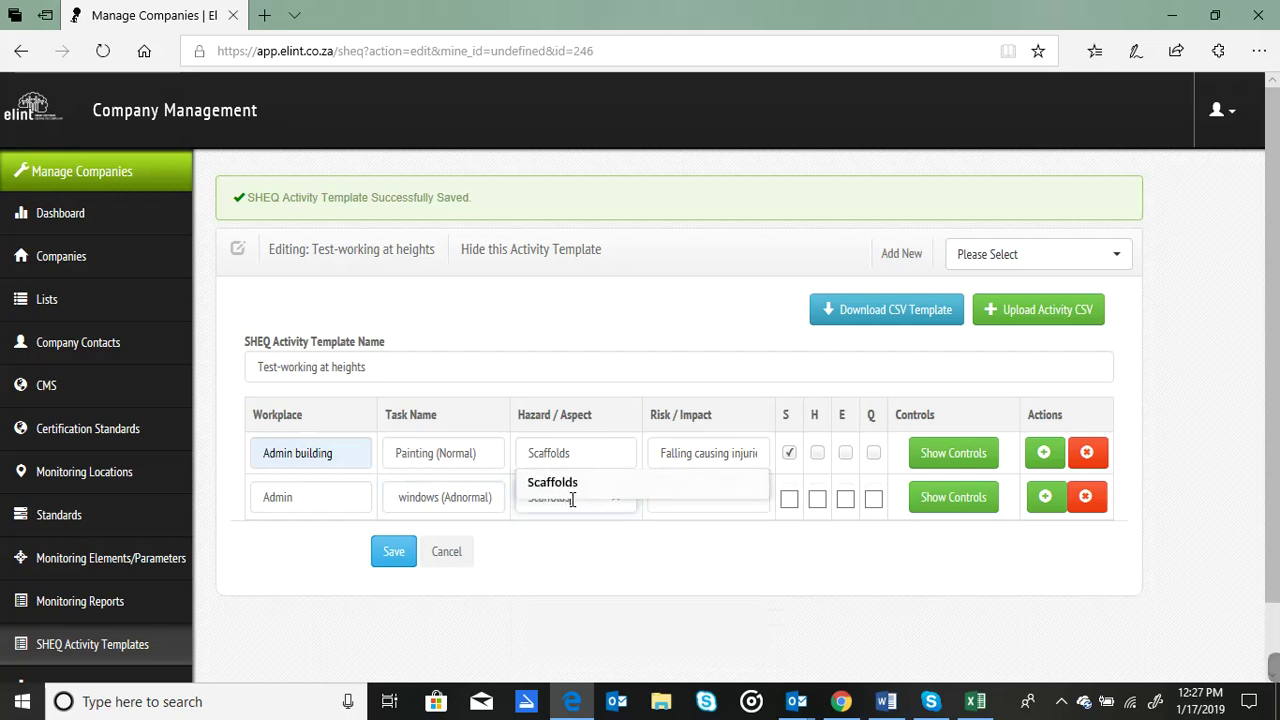
- Enter "Falling causing injuries" as the Washing windows task's risk / impact and tick its S category
left_click(712, 500)
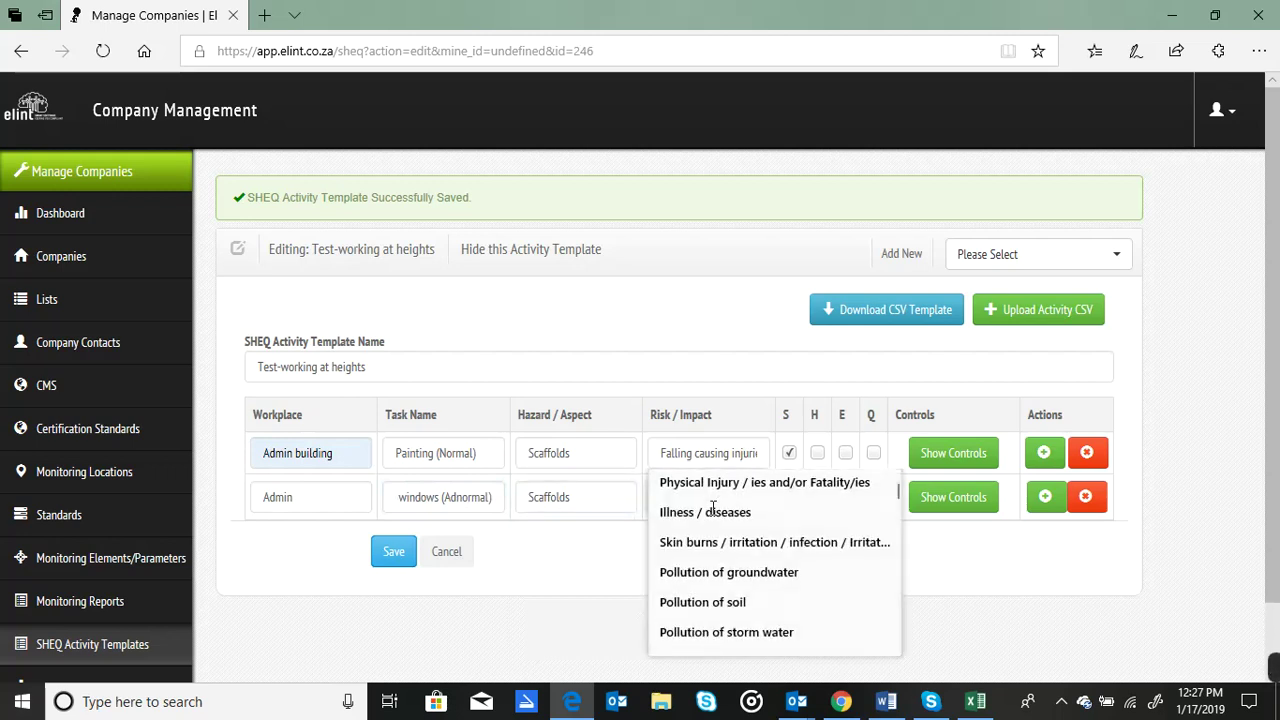
type("Fal")
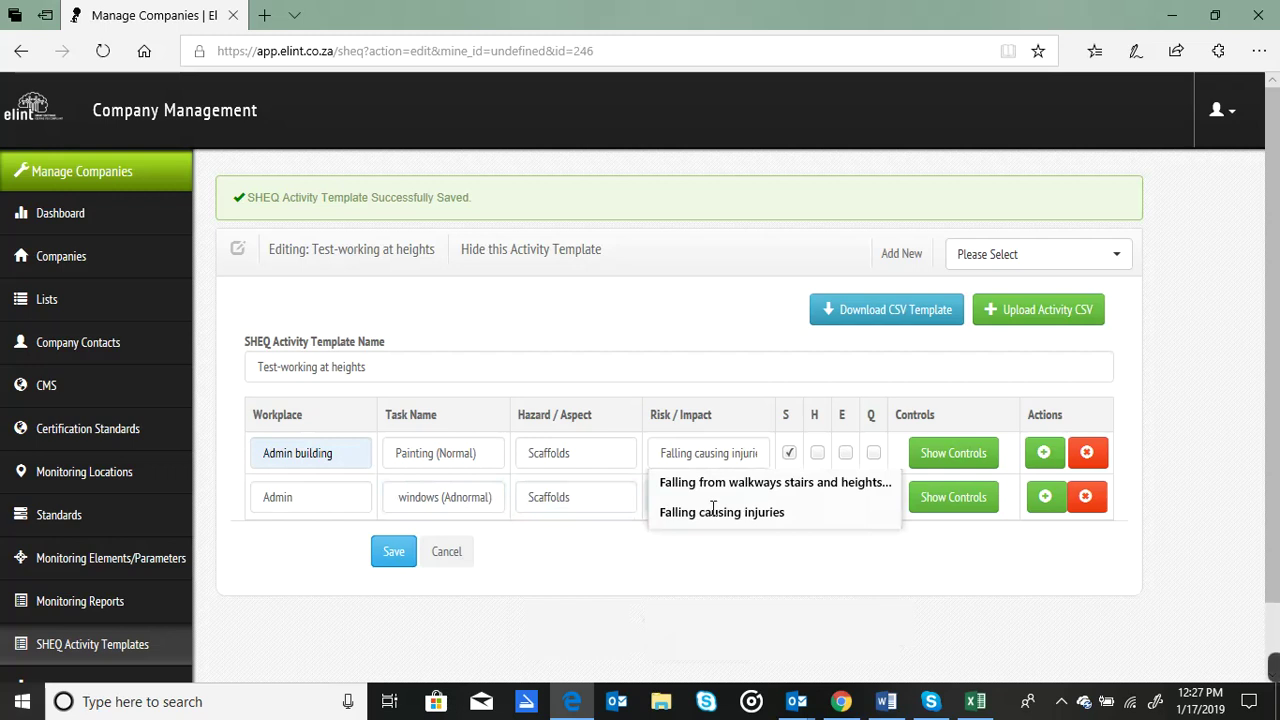
left_click(714, 516)
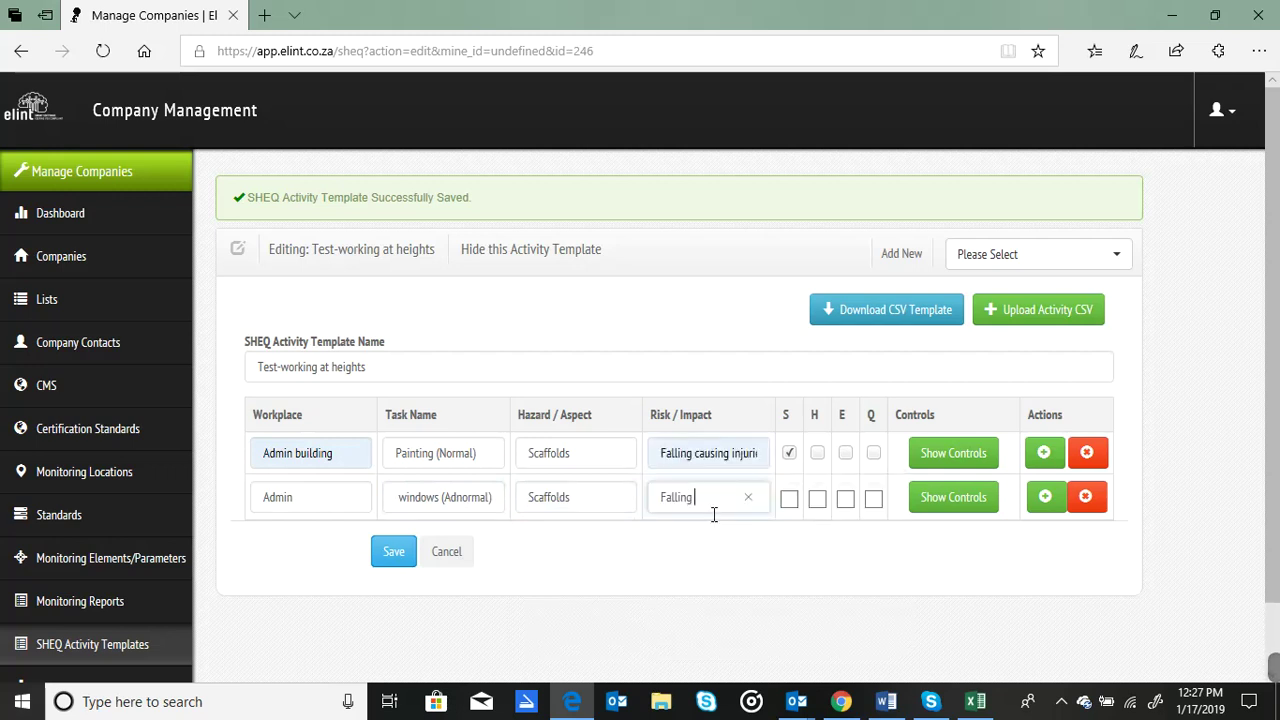
type("causing")
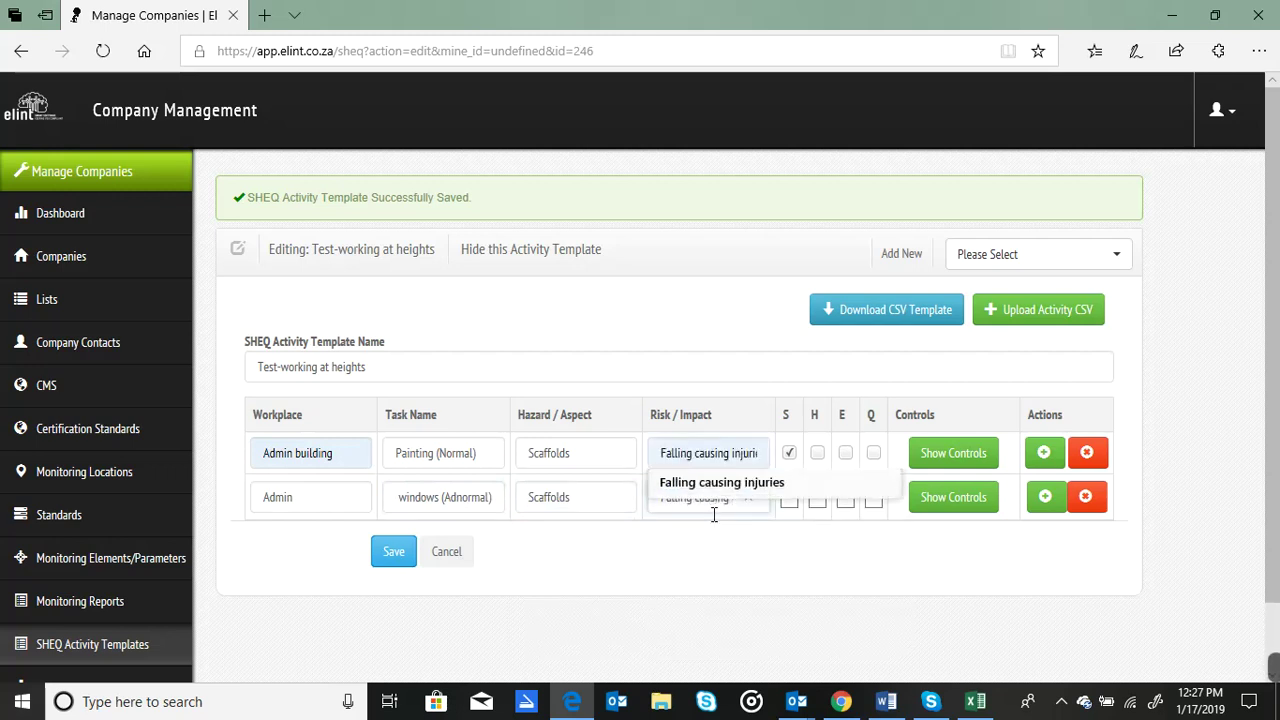
type(" injuries")
left_click(793, 504)
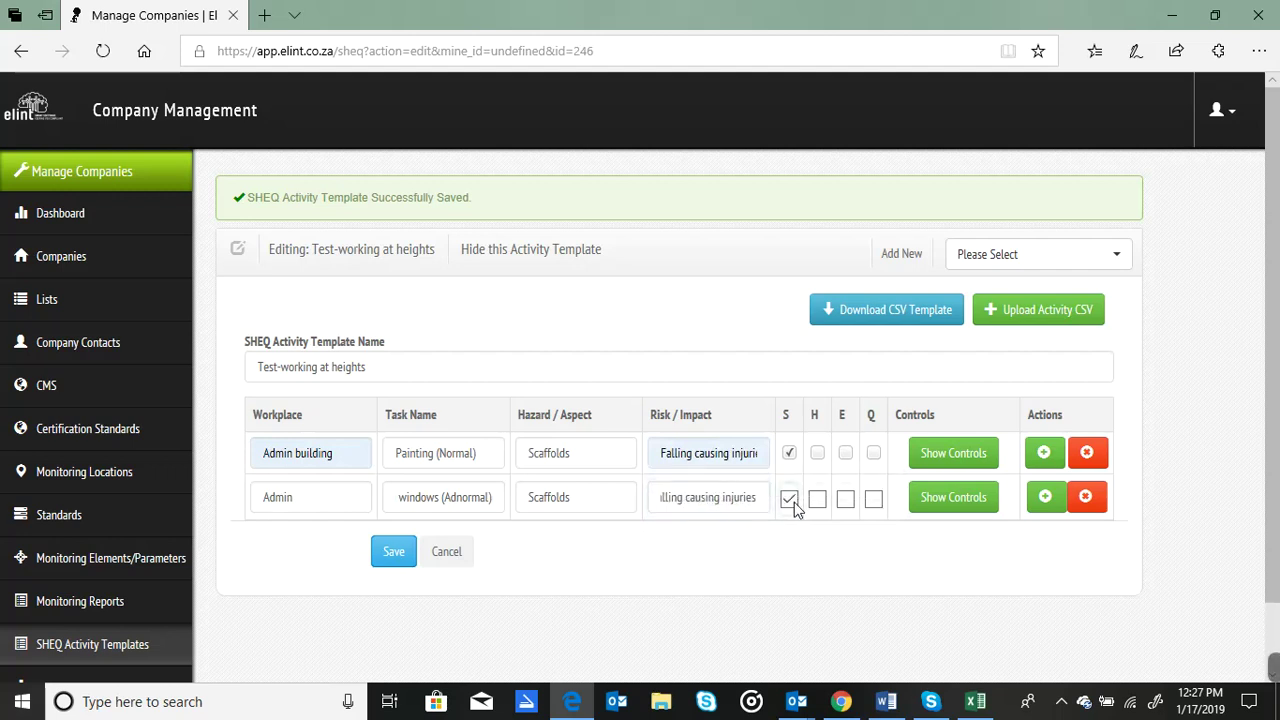
- Enter "PTW", "PPE" and "Toolbox talks" as Controls 1 to 3 of the Washing windows task and save the template
left_click(955, 500)
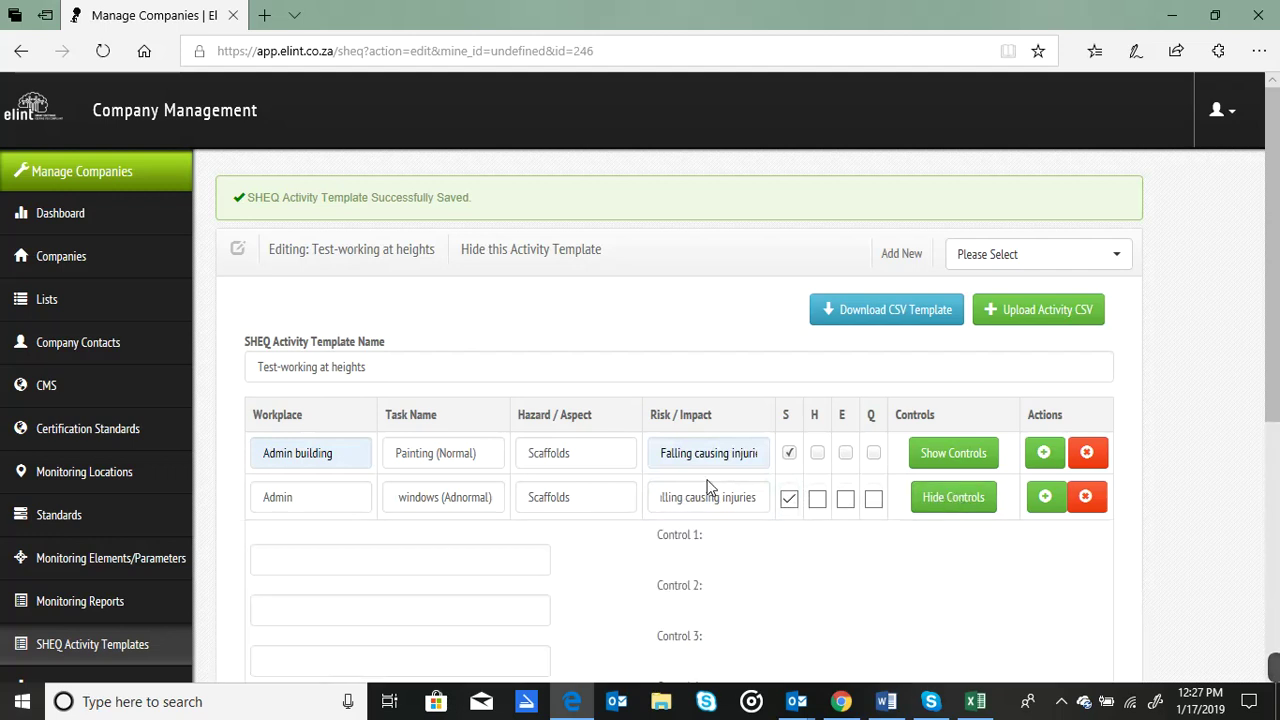
left_click(366, 563)
type("PTW")
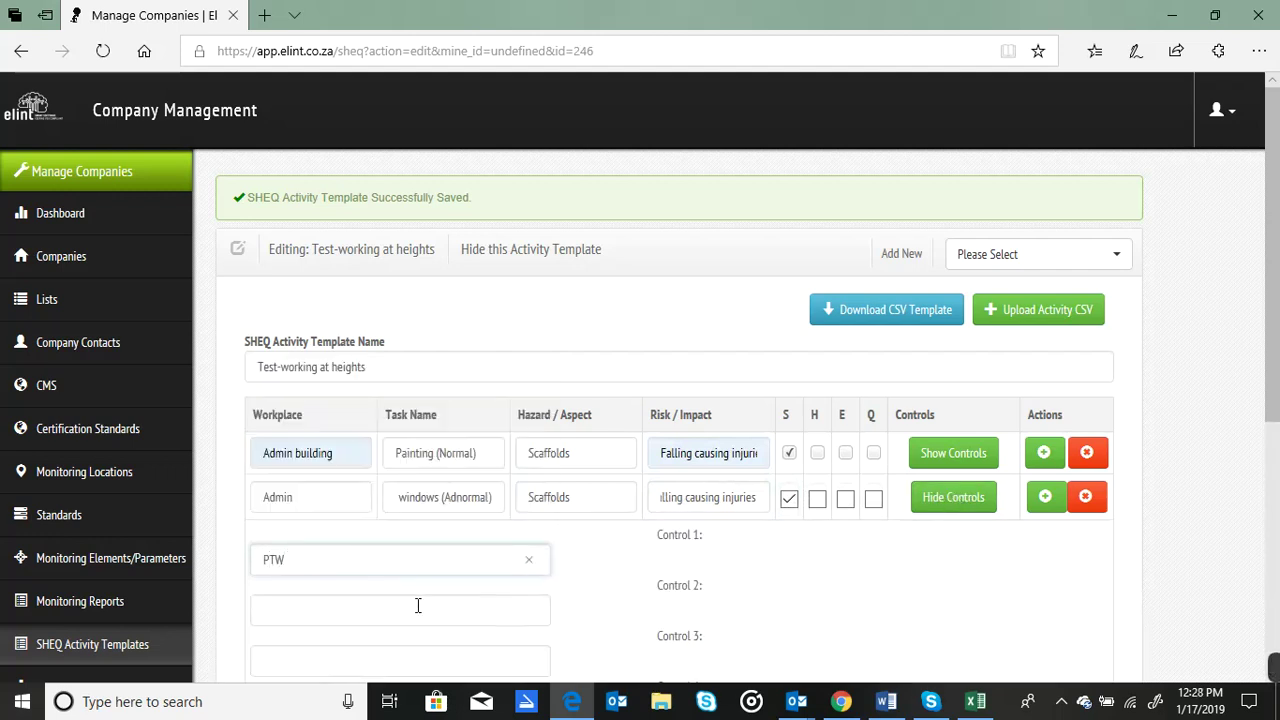
left_click(418, 605)
type("PPE")
left_click(371, 653)
type("Toolbox talks")
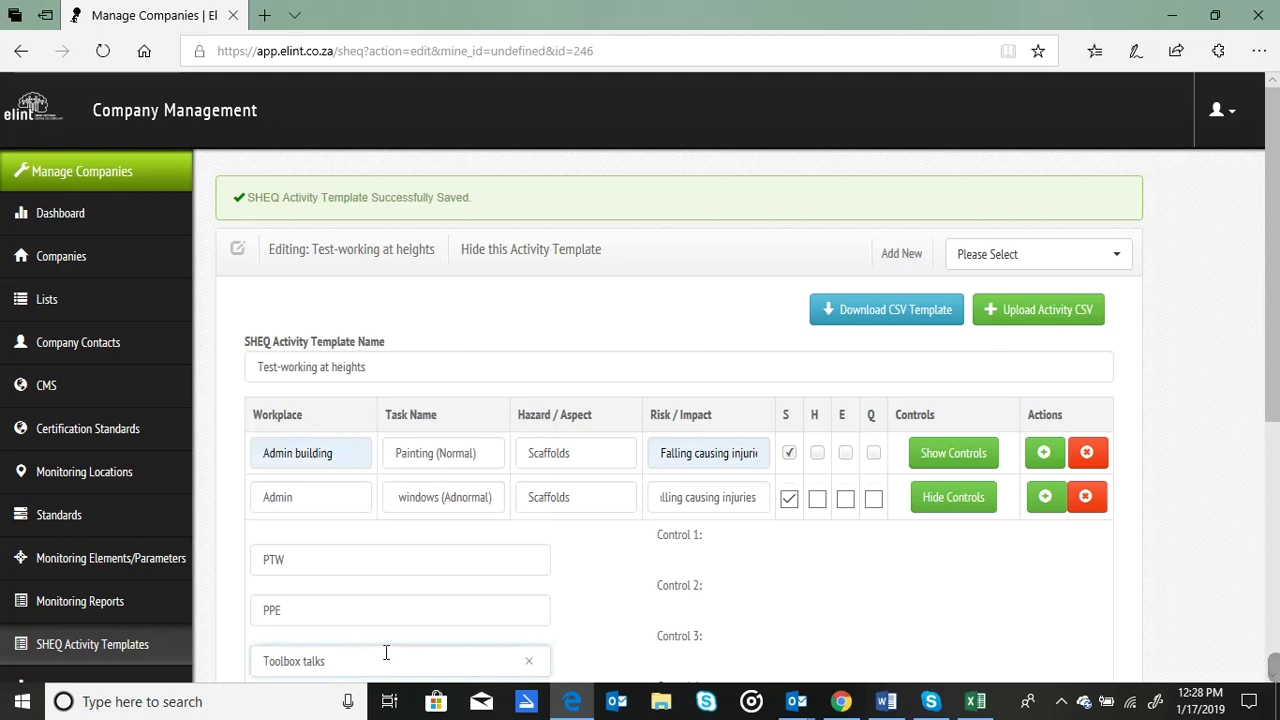
left_click_drag(1268, 360, 1268, 424)
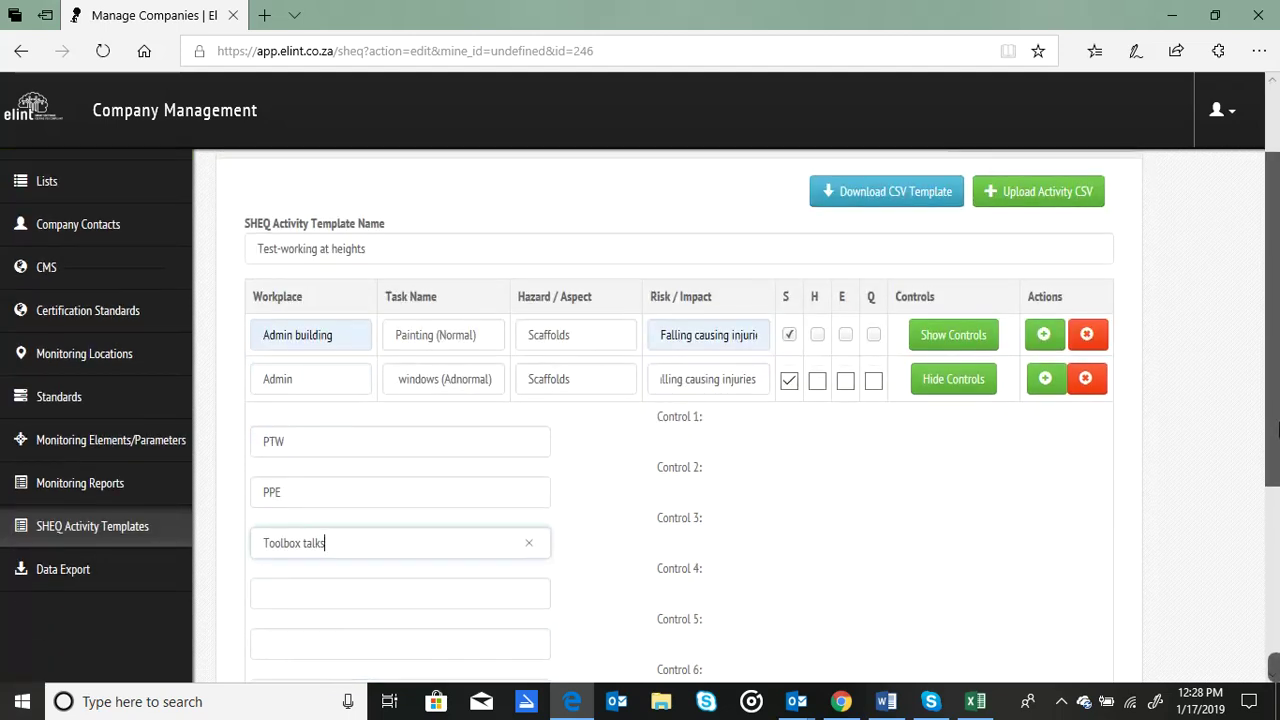
left_click(918, 384)
left_click(392, 474)
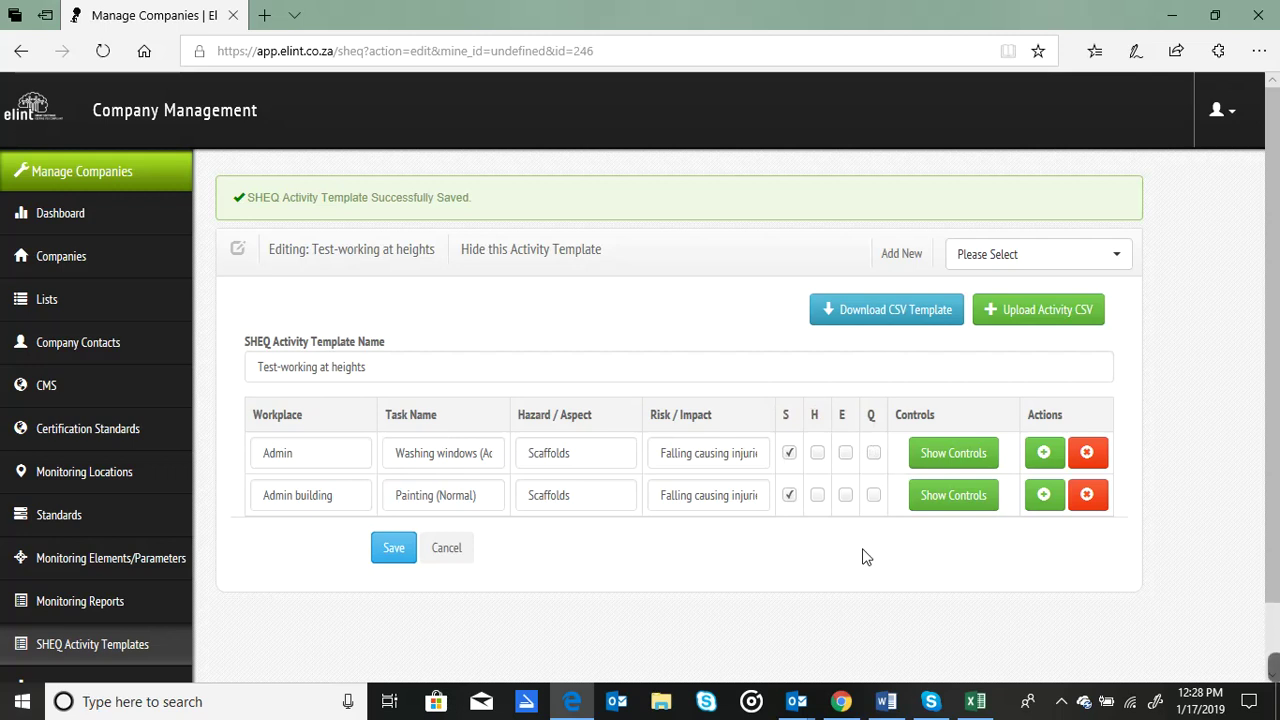
- Tick the H and E categories for the Painting (Normal) task and save the template
left_click(817, 495)
left_click(845, 495)
left_click(392, 558)
- From a blank template form, find and reopen "Test-working at heights" by searching for "test-w", and hide that activity template
left_click(904, 257)
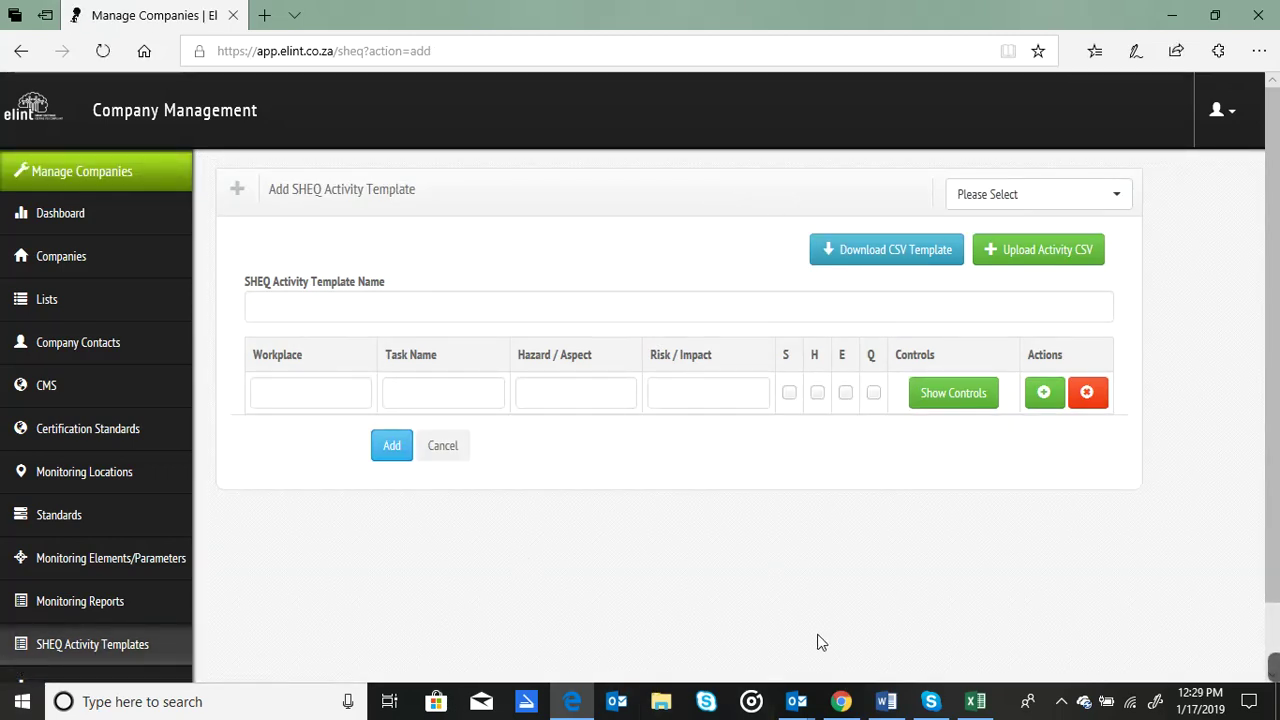
left_click(1120, 199)
type("t")
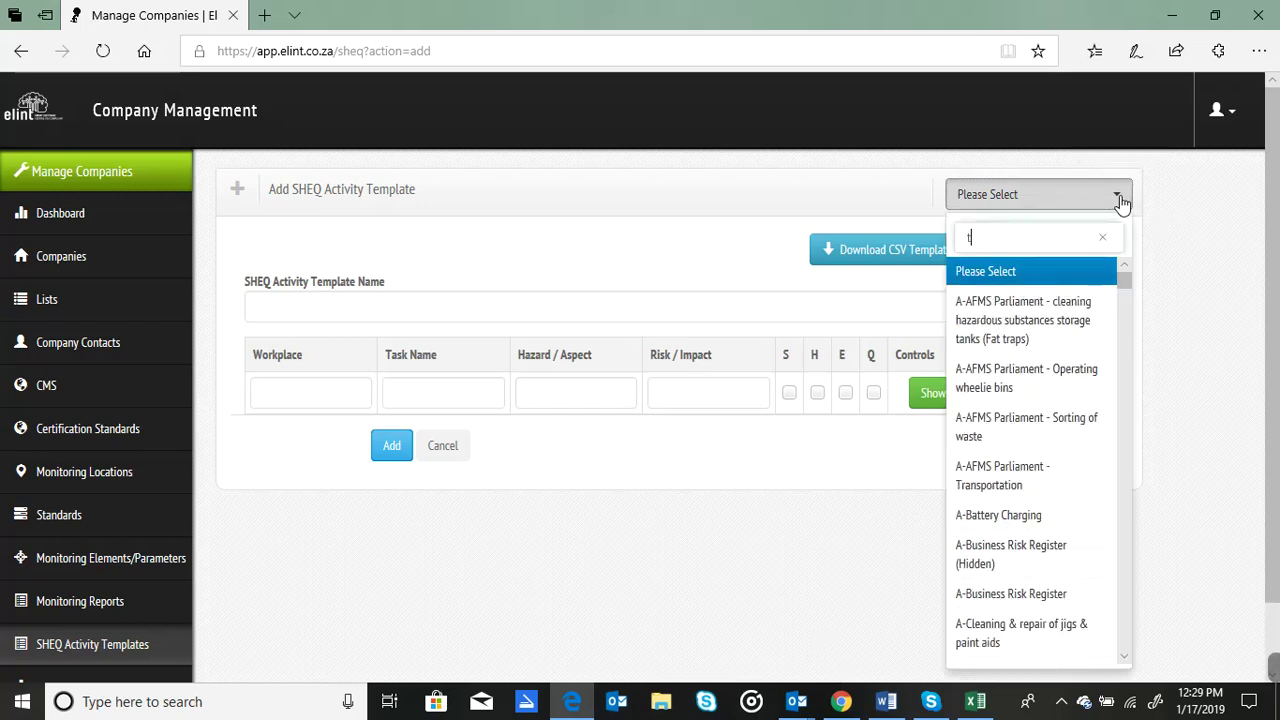
type("est-w")
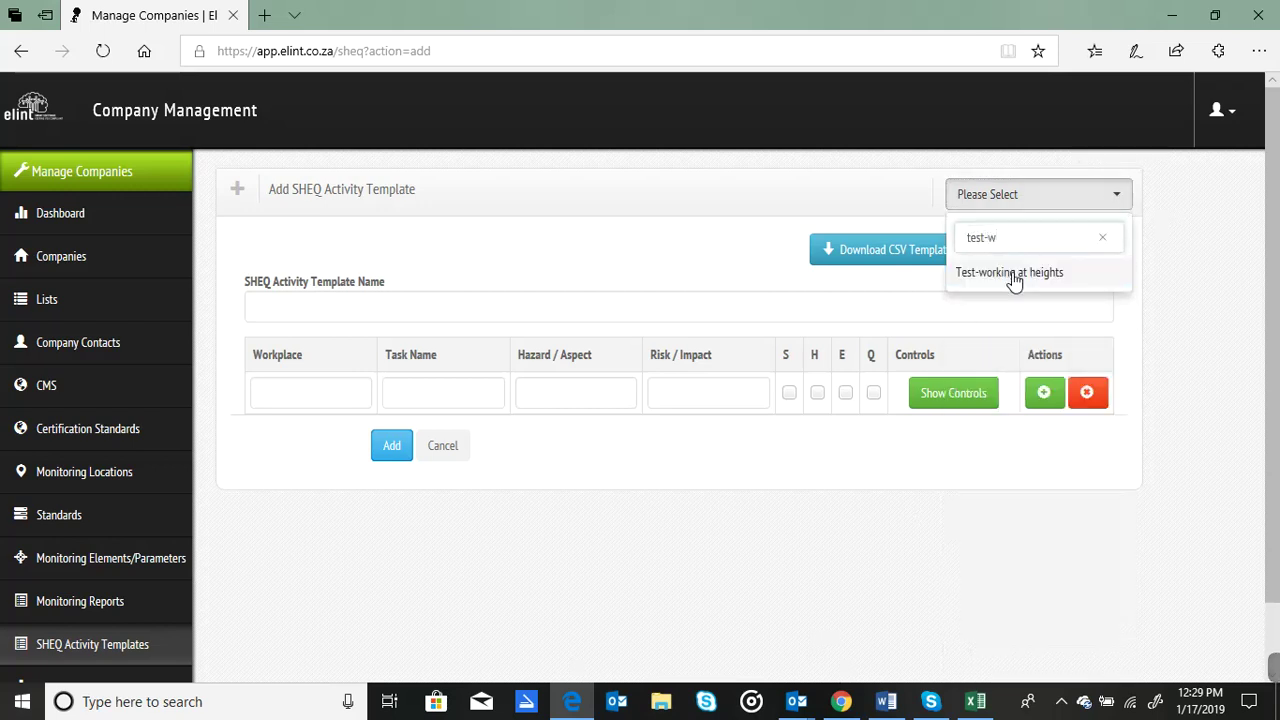
left_click(1012, 274)
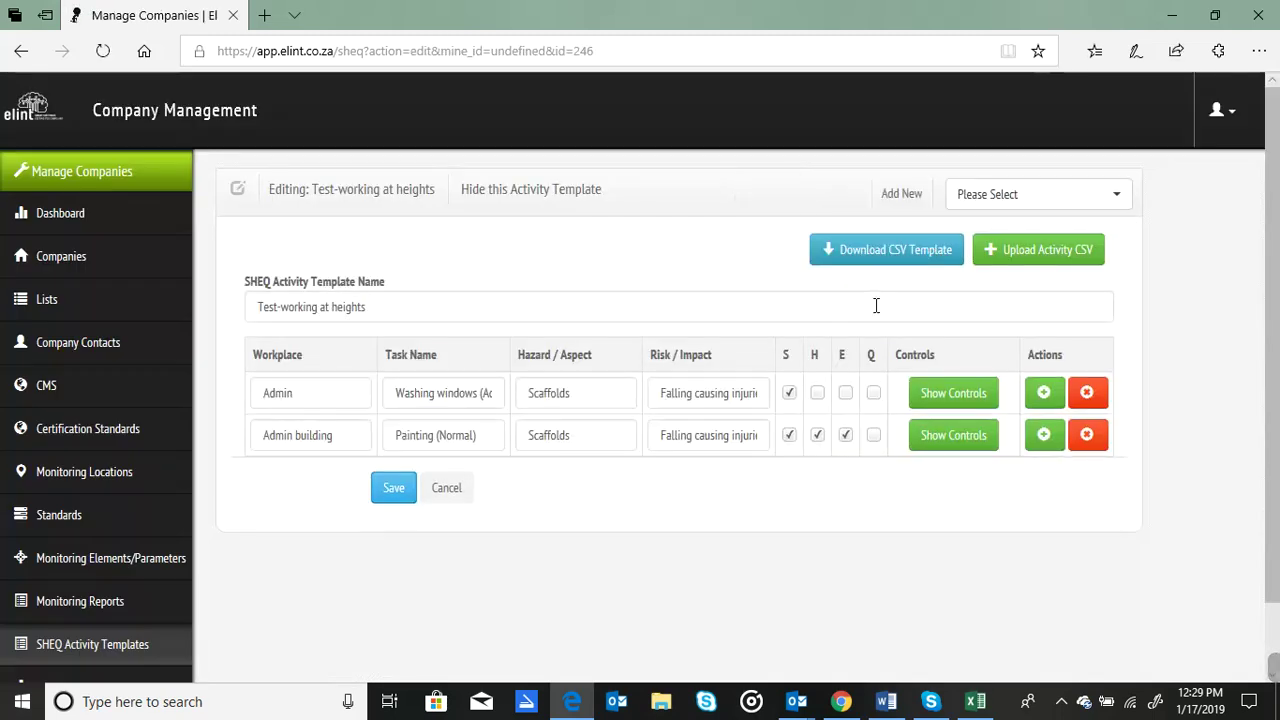
left_click(499, 193)
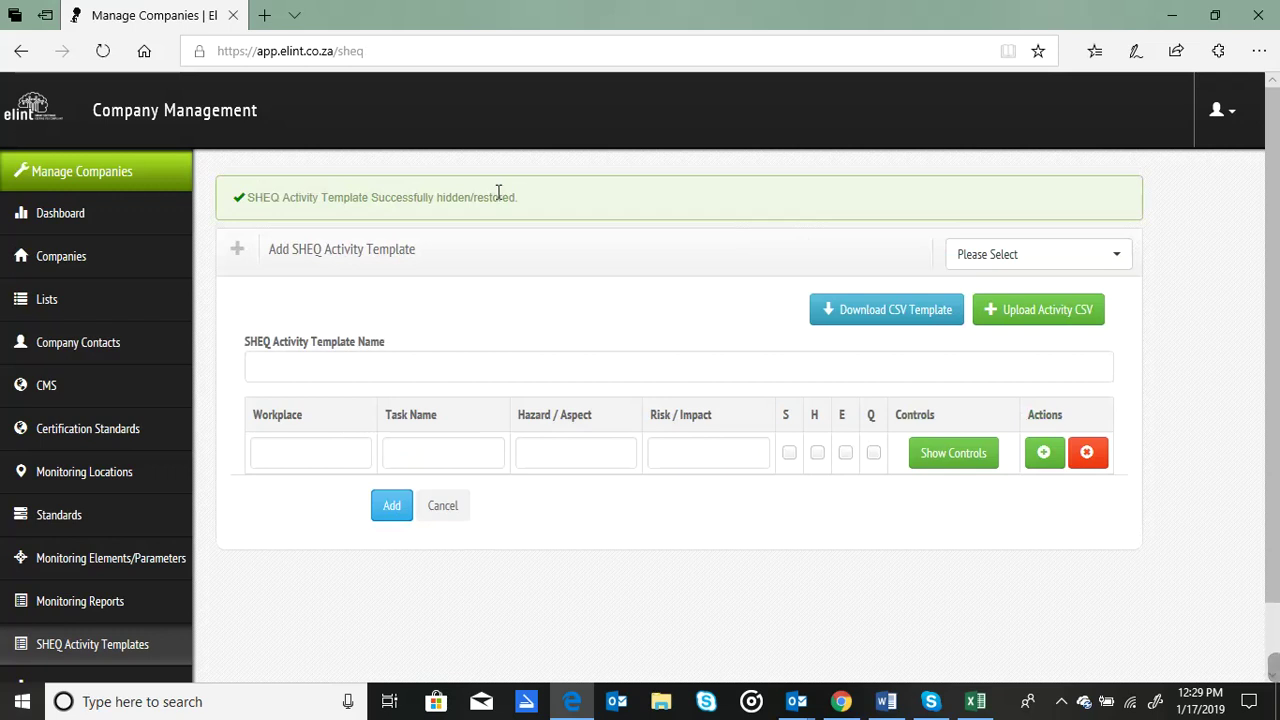
mouse_move(1256, 678)
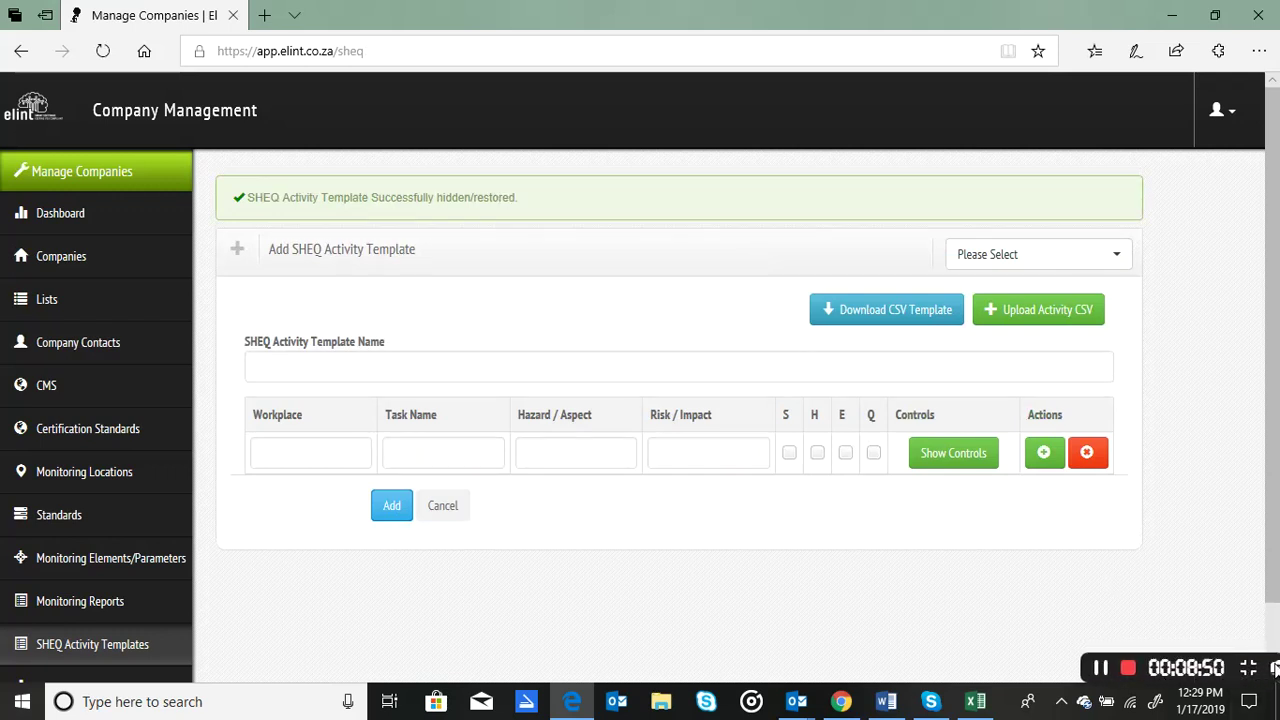
left_click(1022, 672)
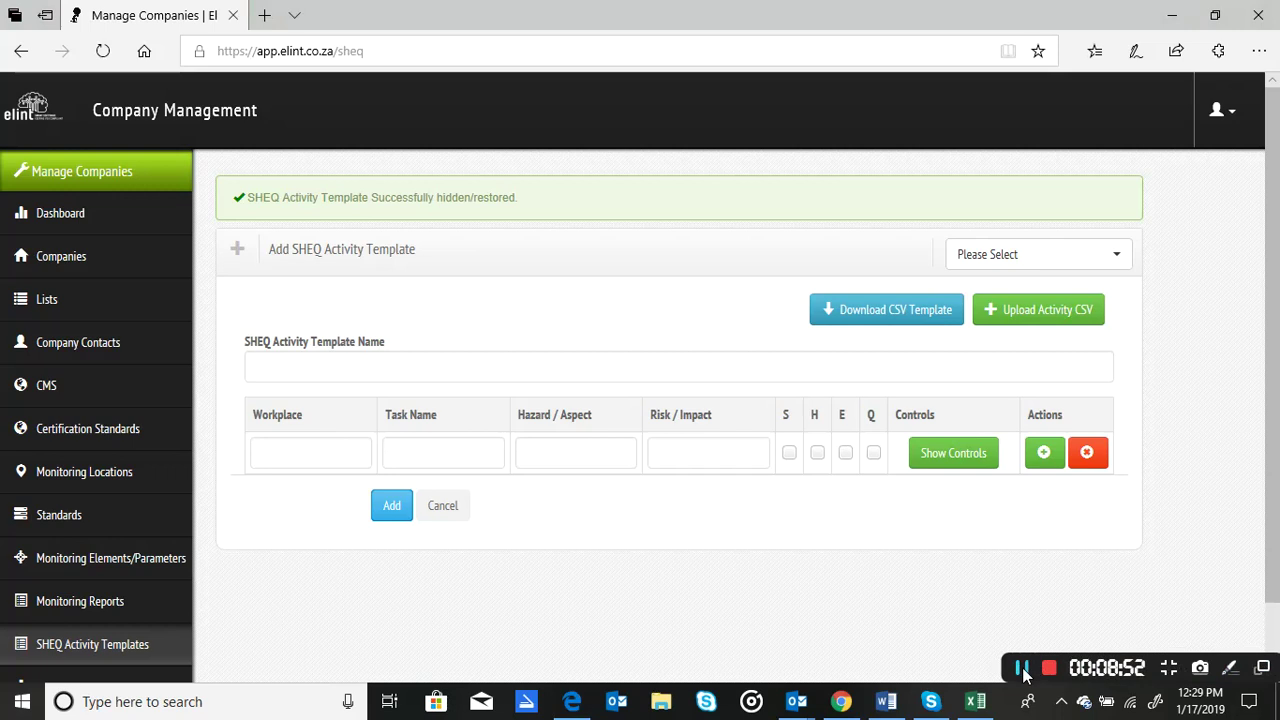